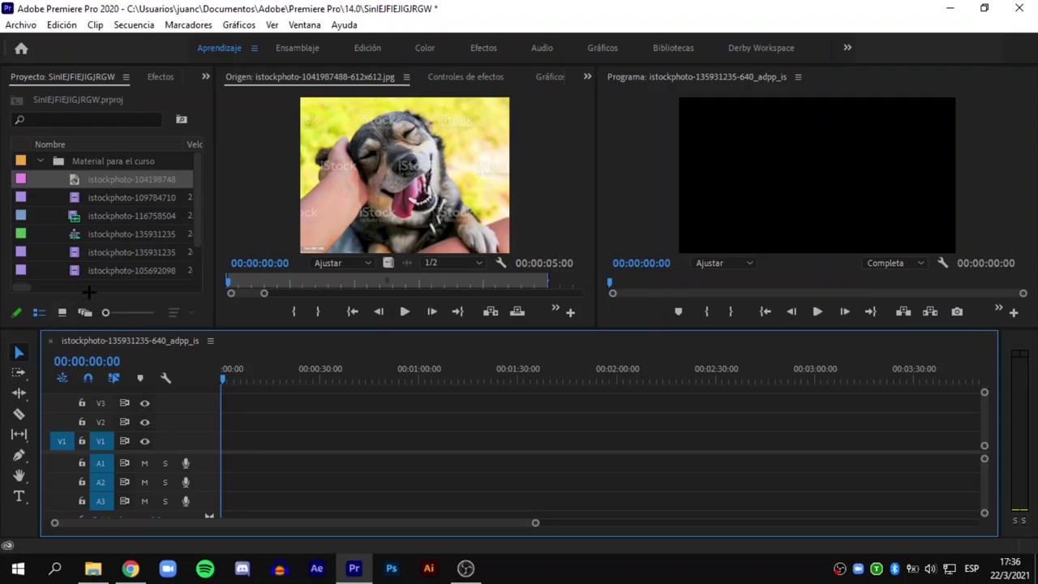
Step: Preview the forest, running puppy, woman-with-dog and pug clips in the Source monitor
double_click(128, 199)
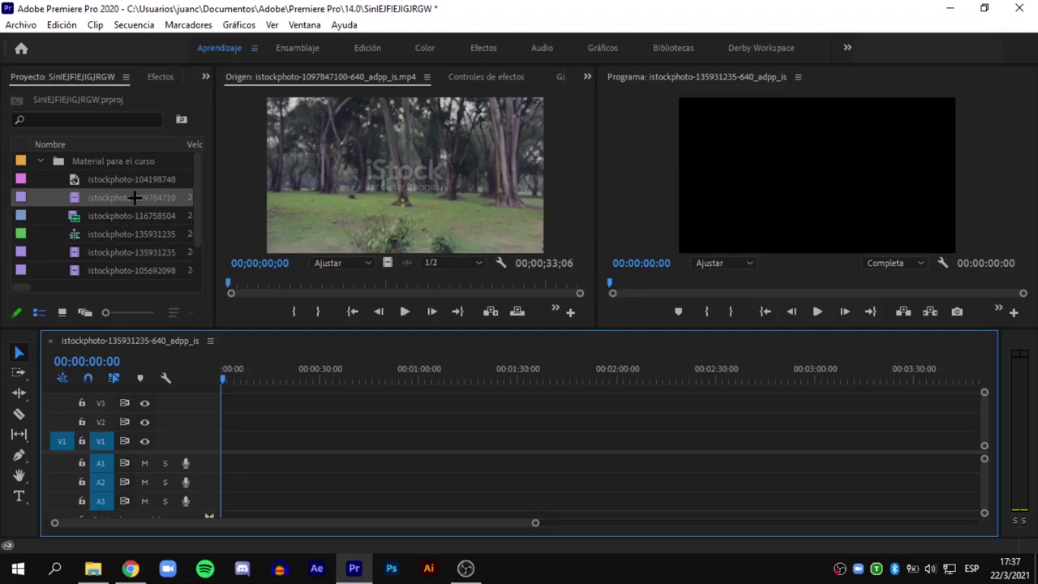
drag(131, 199, 122, 205)
click(478, 215)
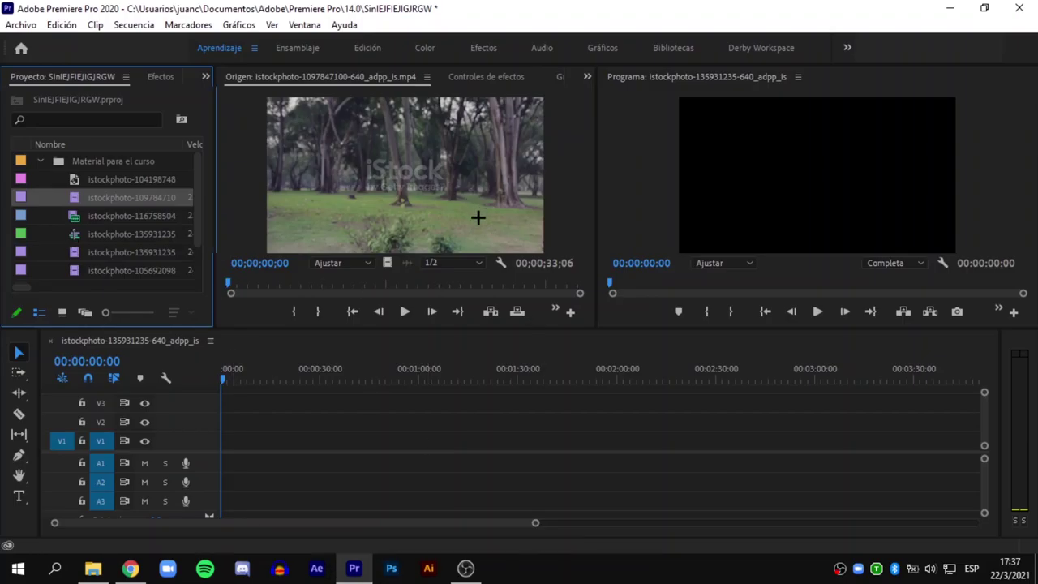
double_click(132, 252)
click(143, 276)
double_click(143, 276)
double_click(139, 252)
double_click(131, 197)
Step: Preview the dog-in-car and other clips again, ending with Pastorale - Joel Cummins.mp3 loaded
double_click(143, 252)
scroll(143, 252, down, 2)
double_click(143, 253)
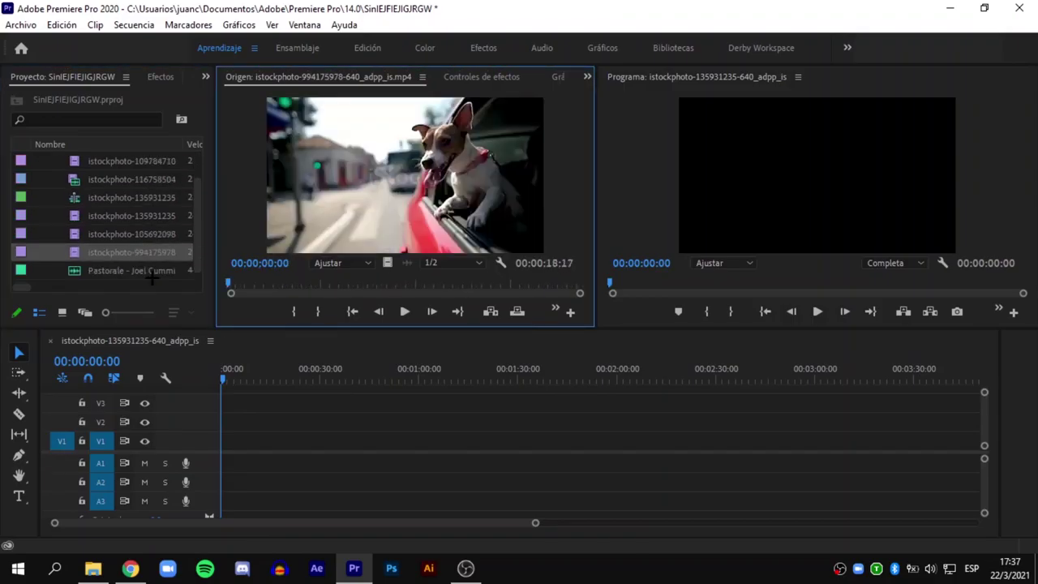
double_click(152, 273)
double_click(133, 235)
double_click(130, 216)
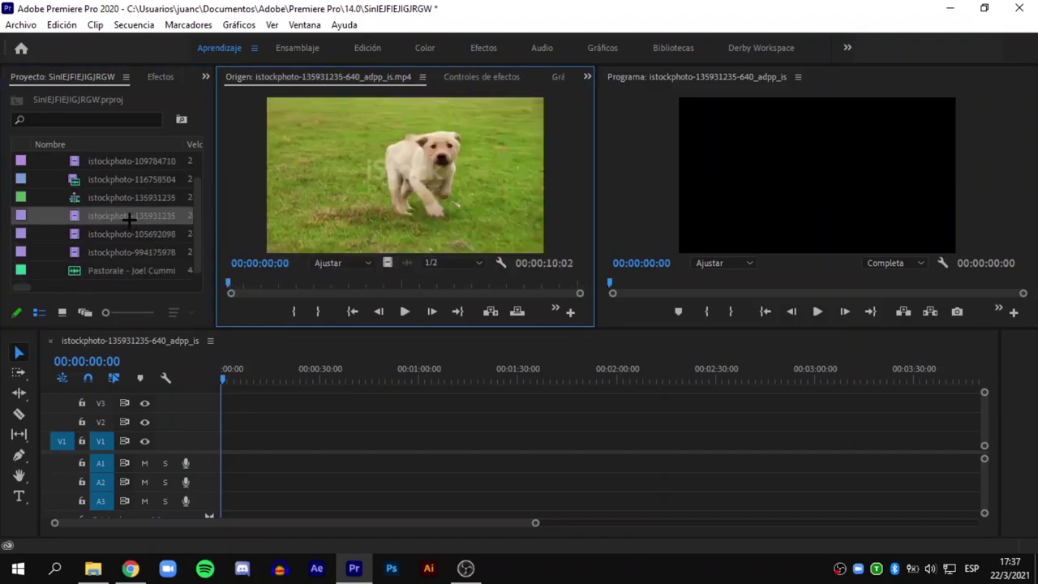
double_click(130, 181)
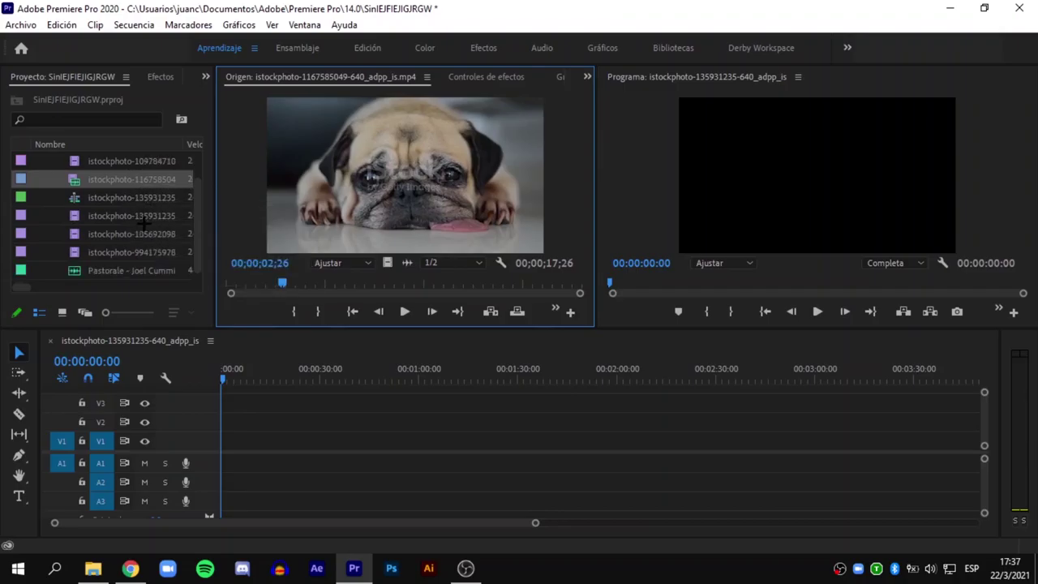
double_click(129, 270)
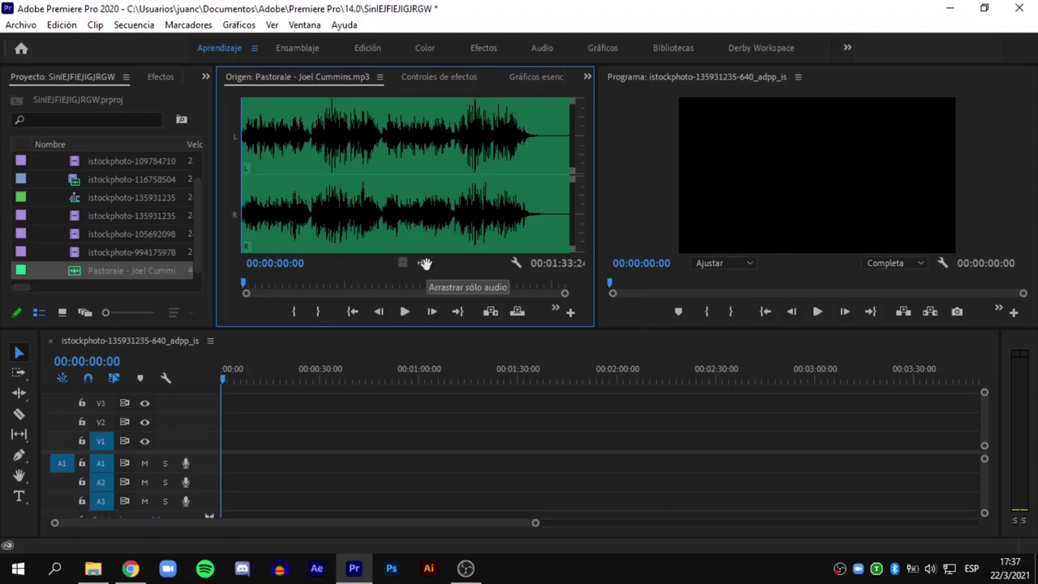
Step: Remove a trial drop of the music from A3, then place Pastorale on A1 at 00:00
drag(425, 263, 231, 503)
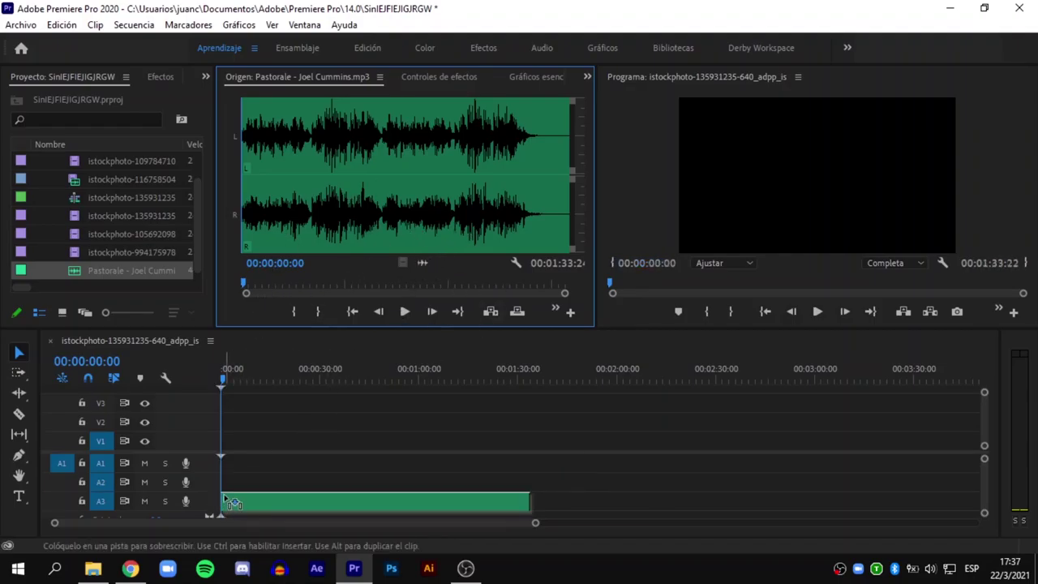
drag(231, 503, 231, 503)
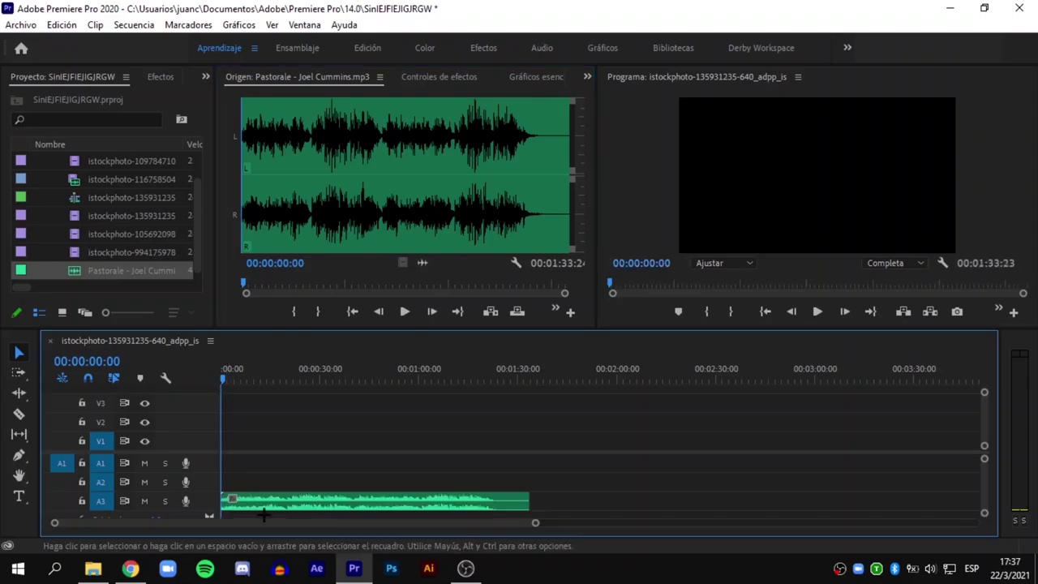
click(309, 499)
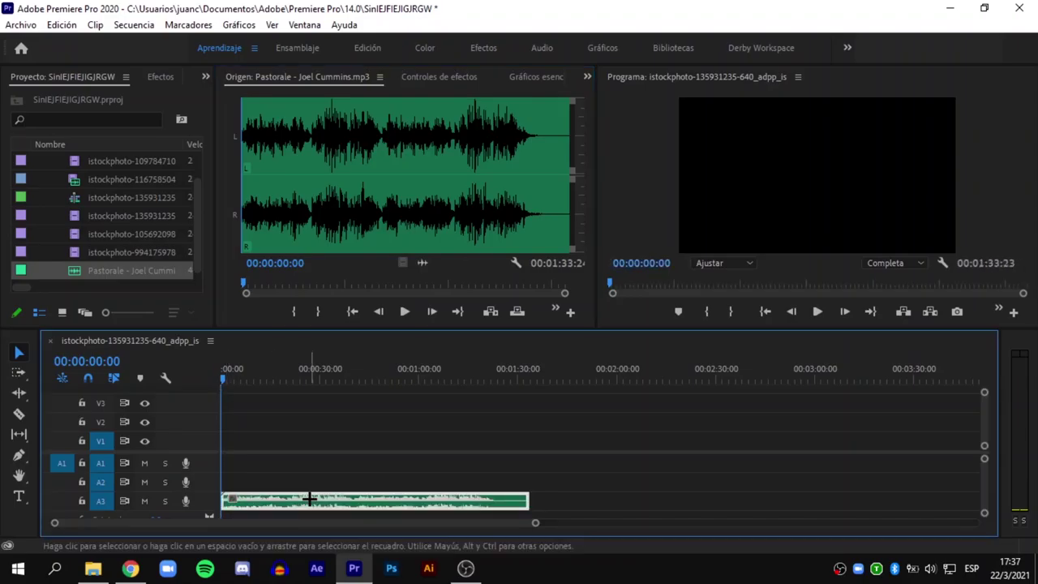
click(424, 261)
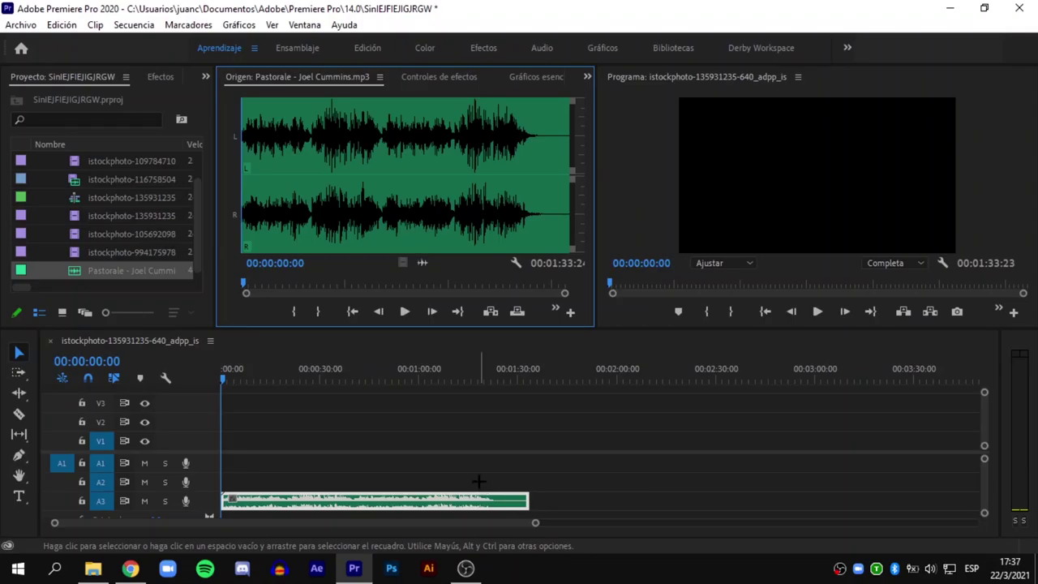
click(423, 509)
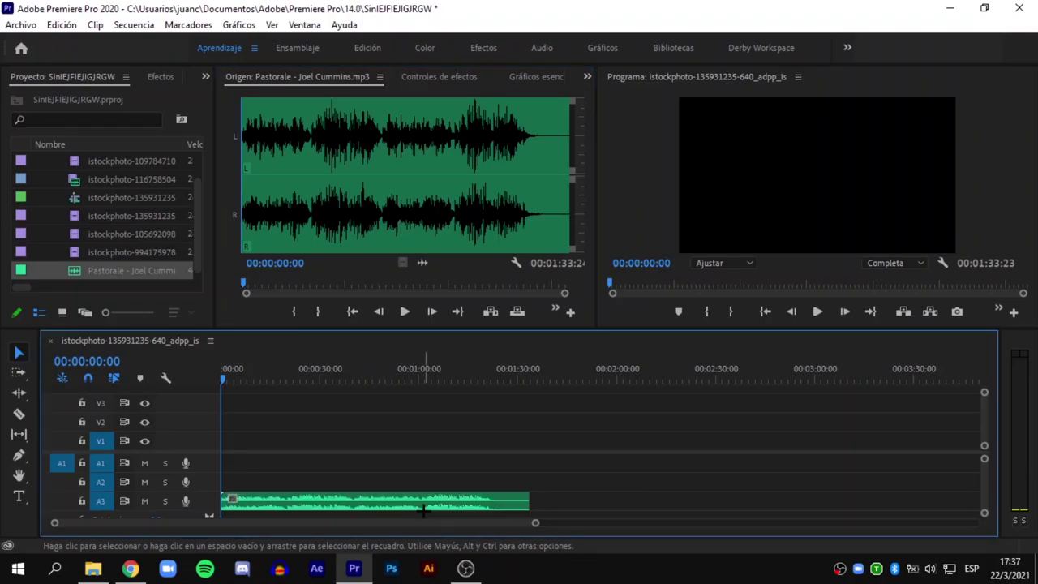
key(Delete)
mouse_move(154, 290)
mouse_down()
mouse_move(226, 469)
mouse_move(193, 490)
mouse_up()
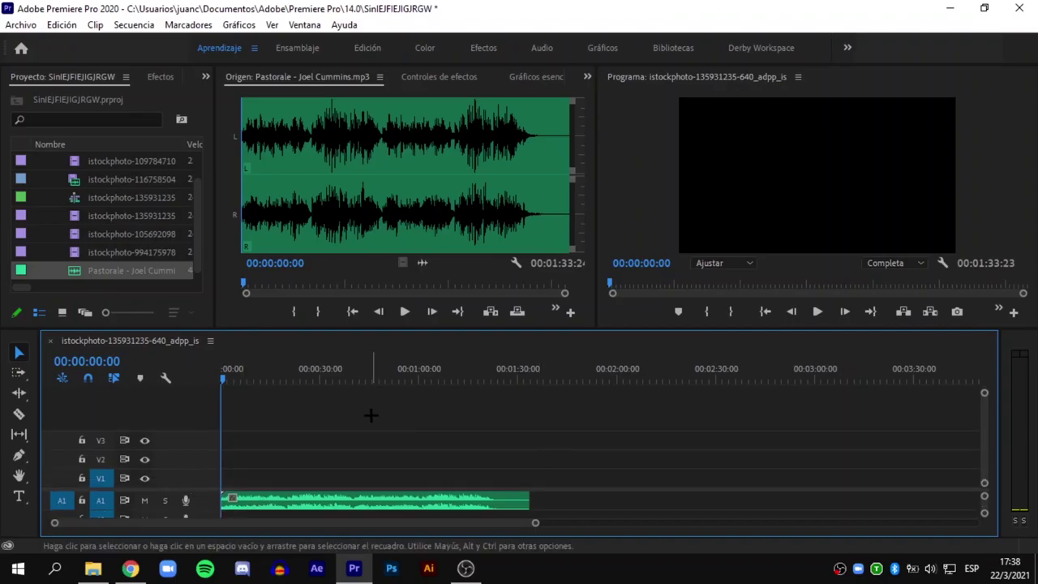
Step: Preview the woman-with-dog, dog-in-car, forest and pug clips, finishing on istockphoto-135931235
double_click(114, 234)
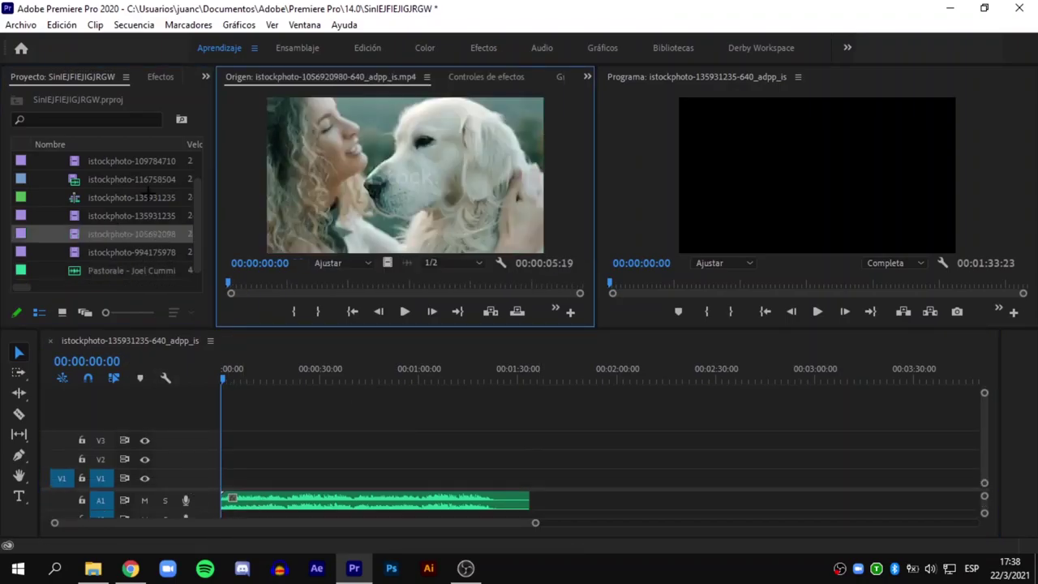
double_click(152, 215)
click(144, 163)
click(144, 162)
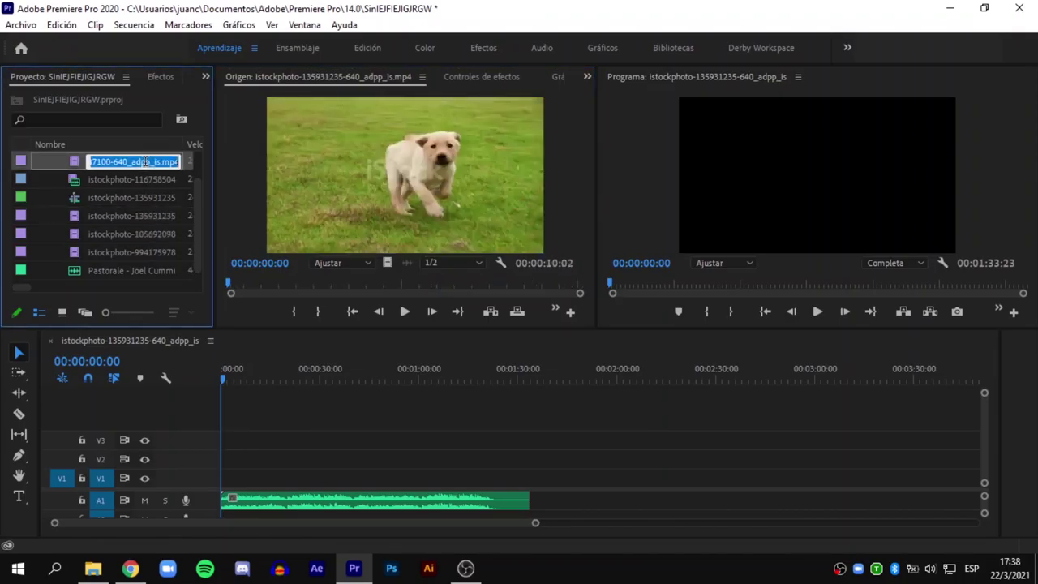
click(135, 208)
click(136, 209)
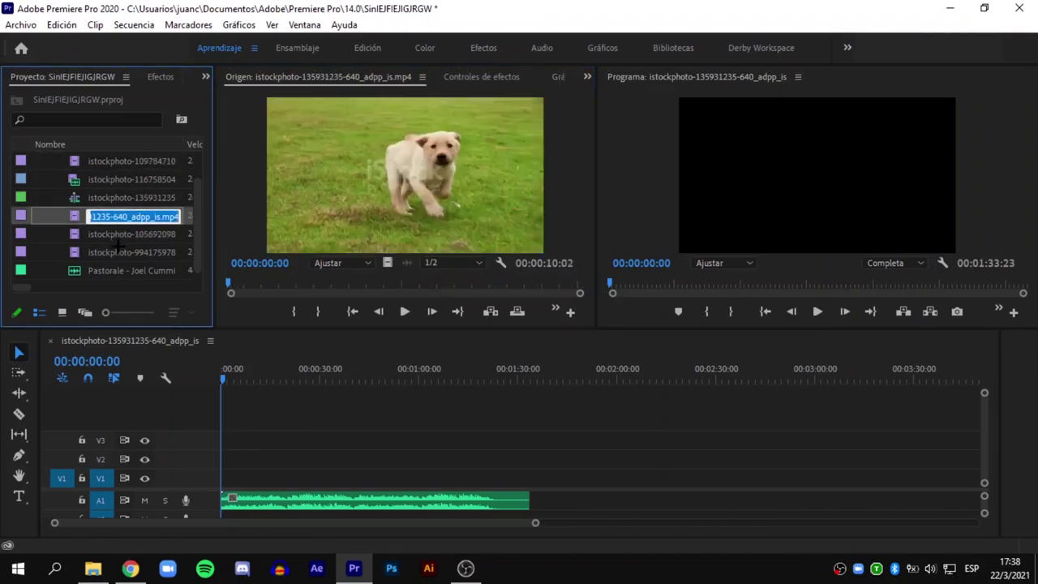
double_click(118, 247)
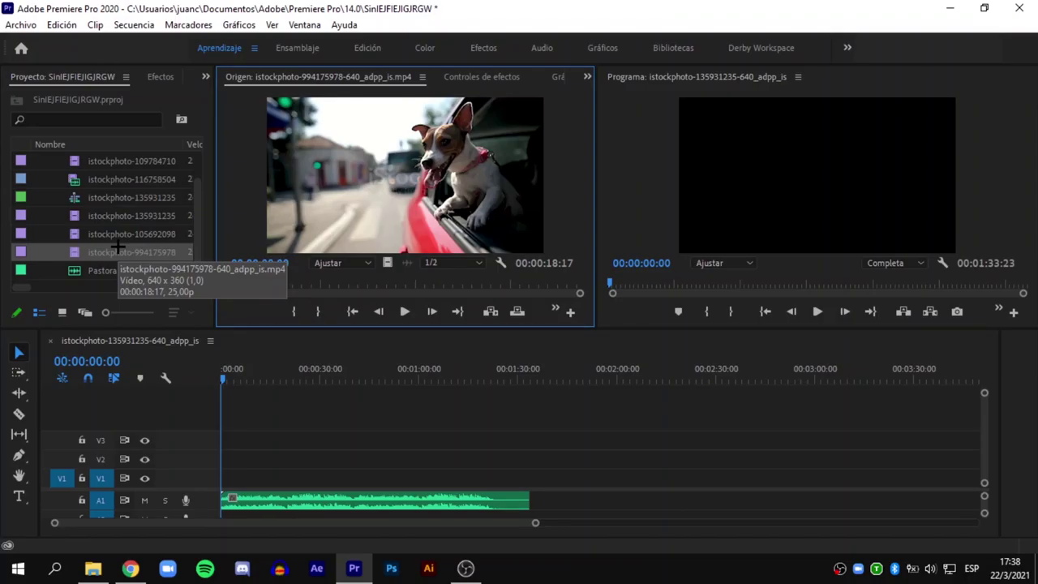
double_click(93, 160)
click(114, 184)
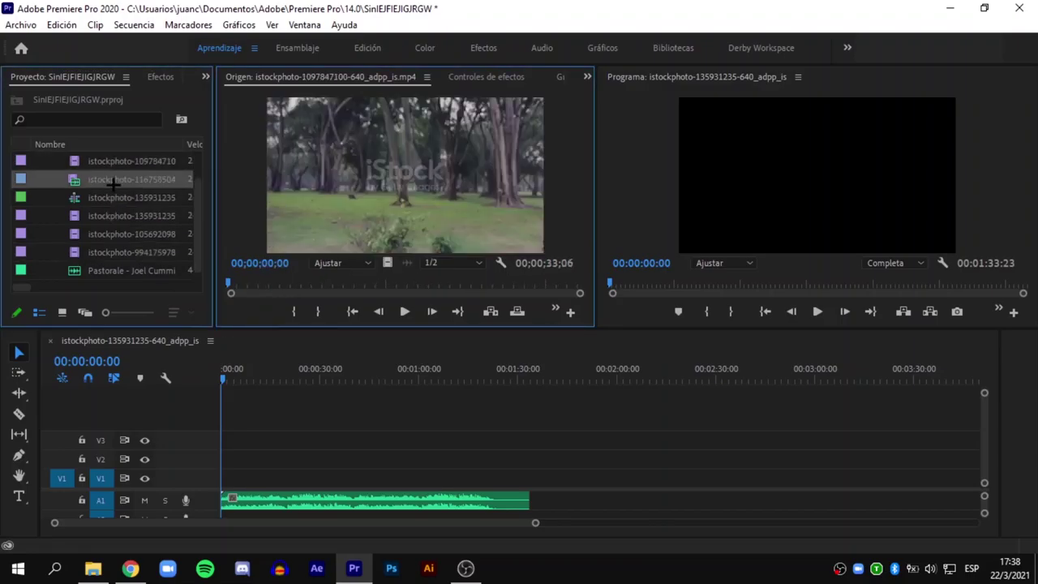
double_click(114, 181)
double_click(125, 253)
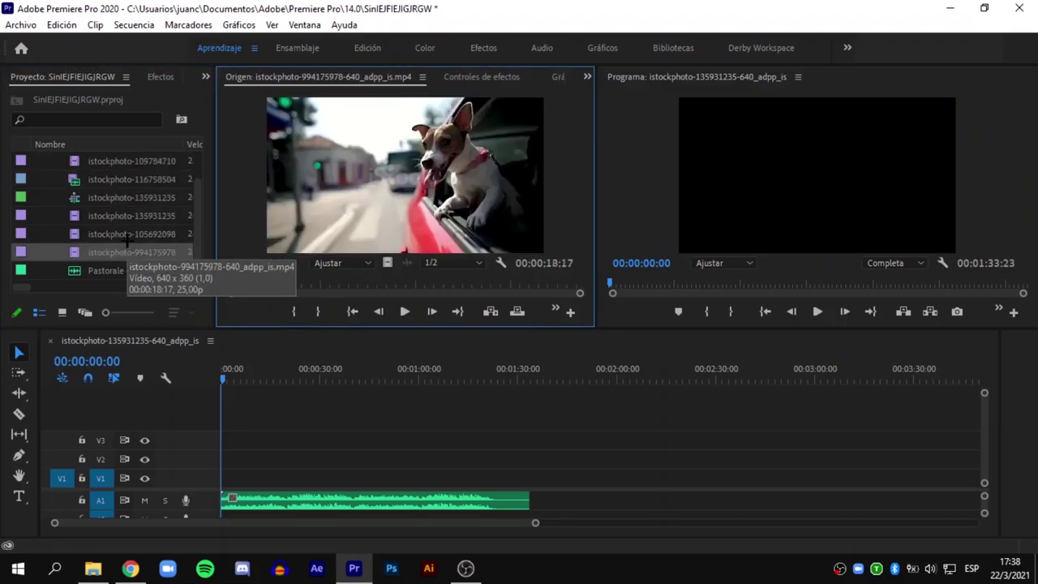
double_click(126, 234)
double_click(128, 216)
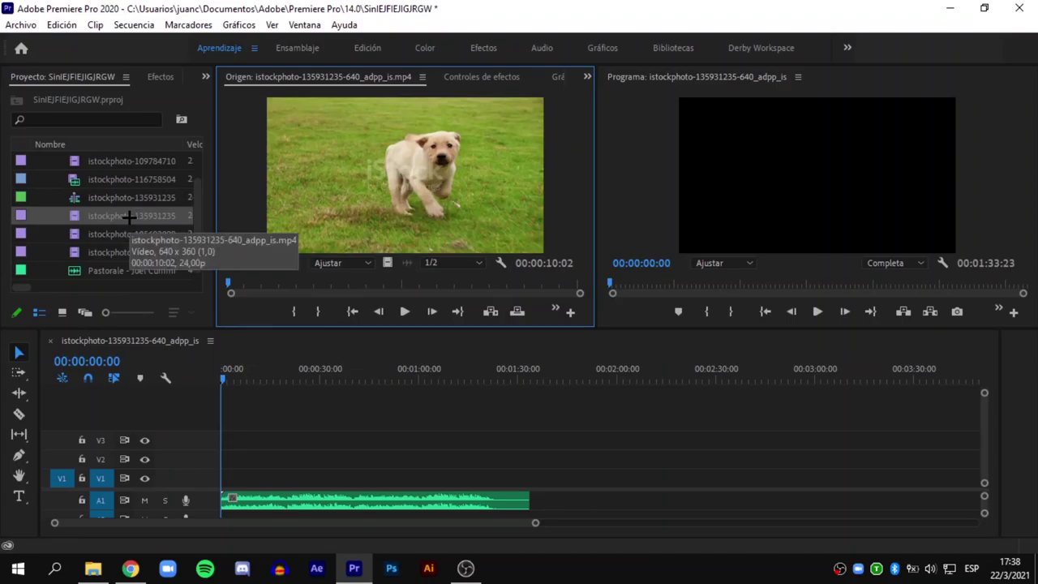
Step: Place the running puppy clip on V1 at 00:00 and play it over the music to 00:00:03:02
drag(128, 218, 222, 482)
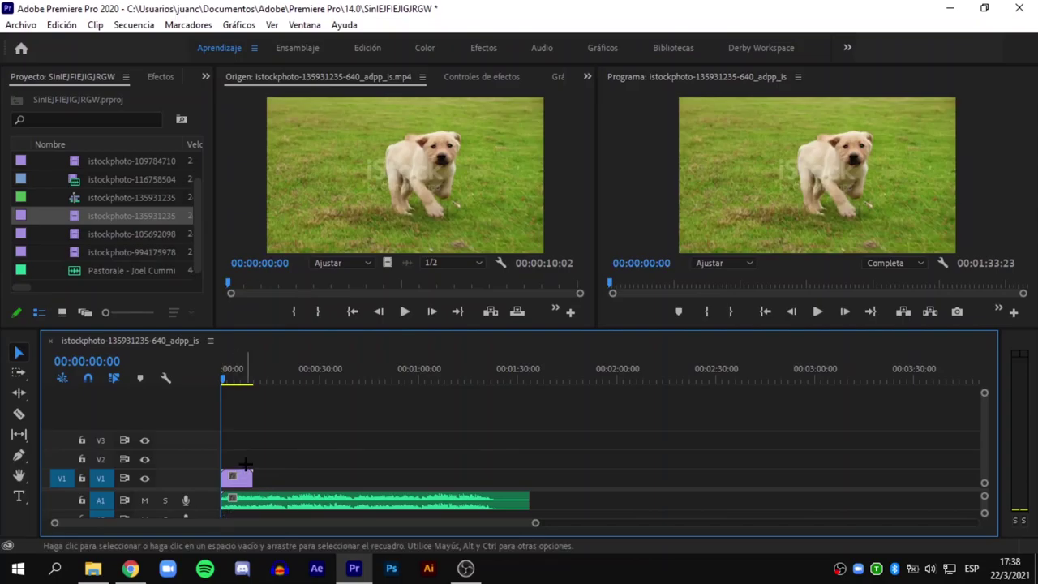
key(space)
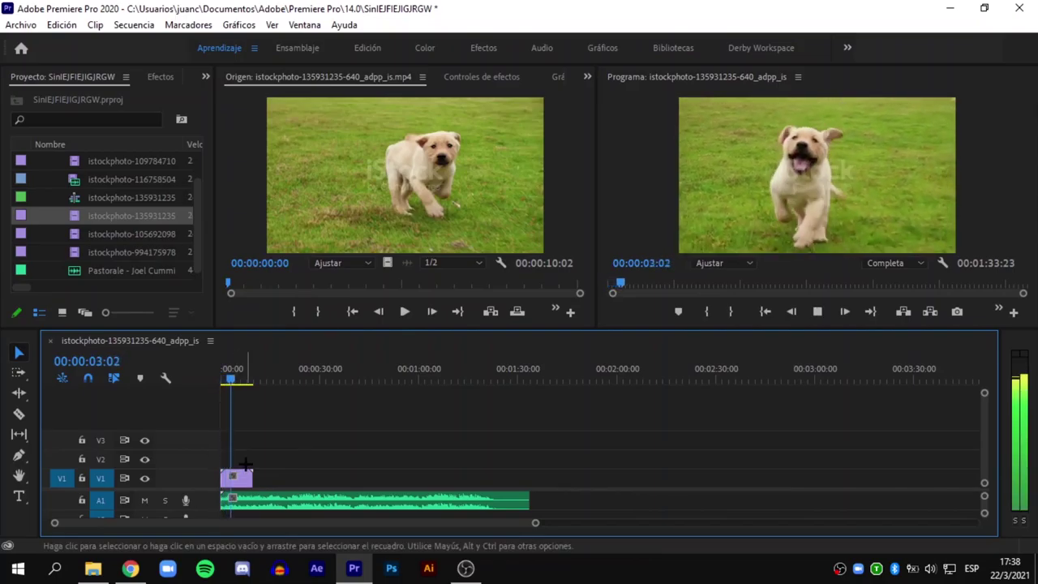
key(space)
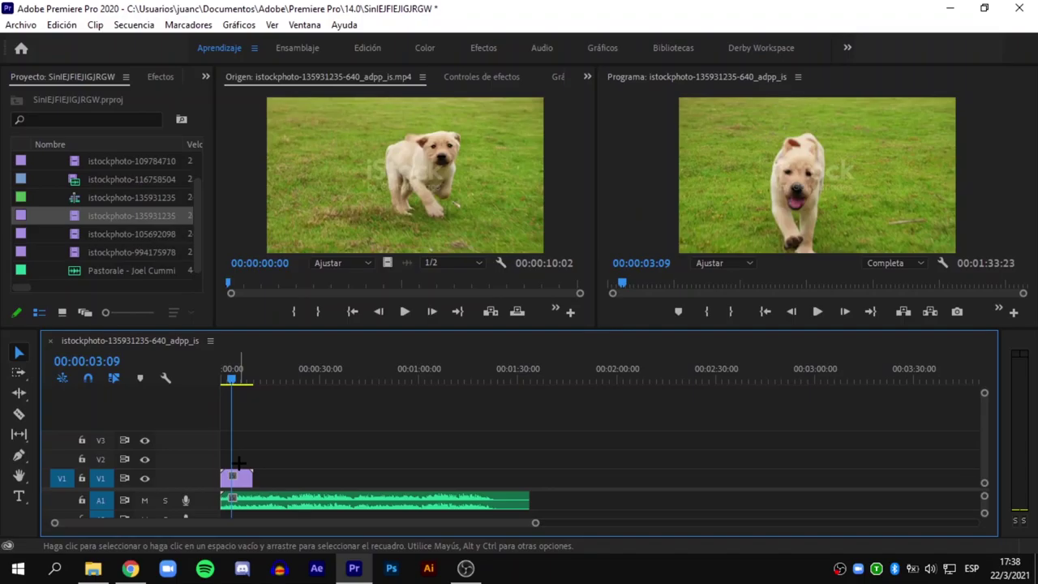
drag(229, 375, 226, 375)
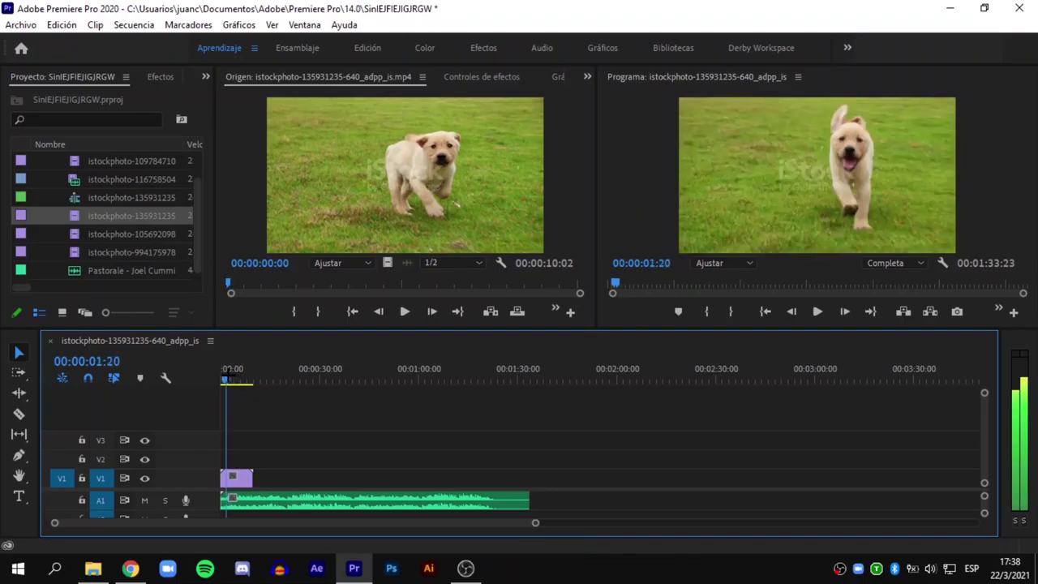
key(space)
key(space)
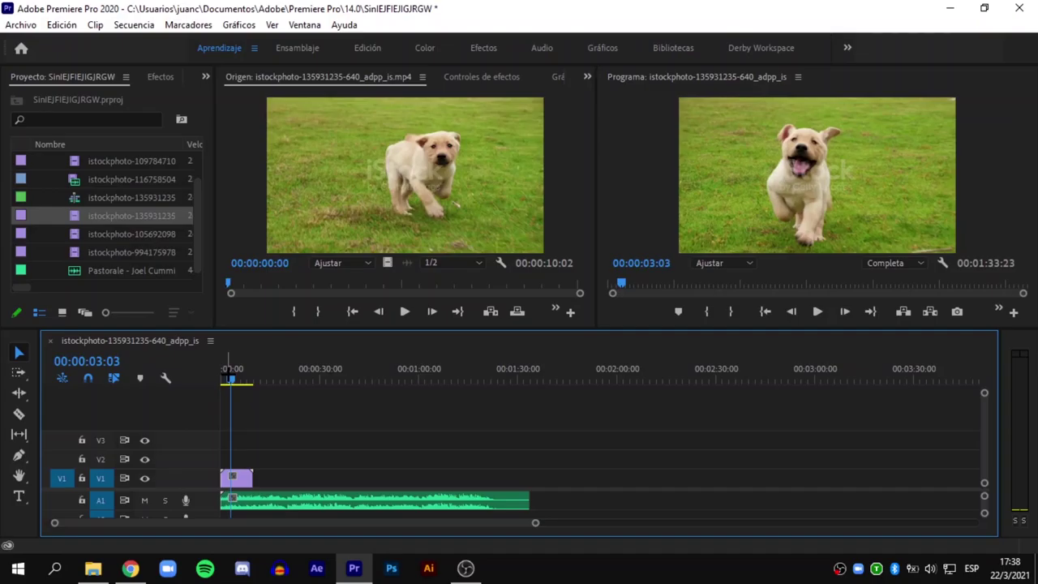
key(Left)
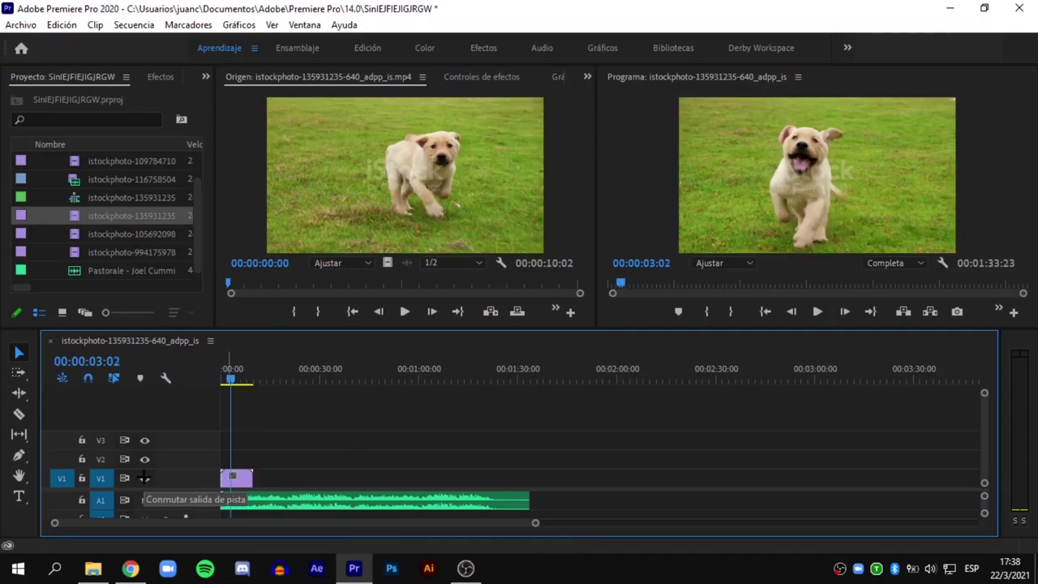
alt+scroll(329, 441, up, 3)
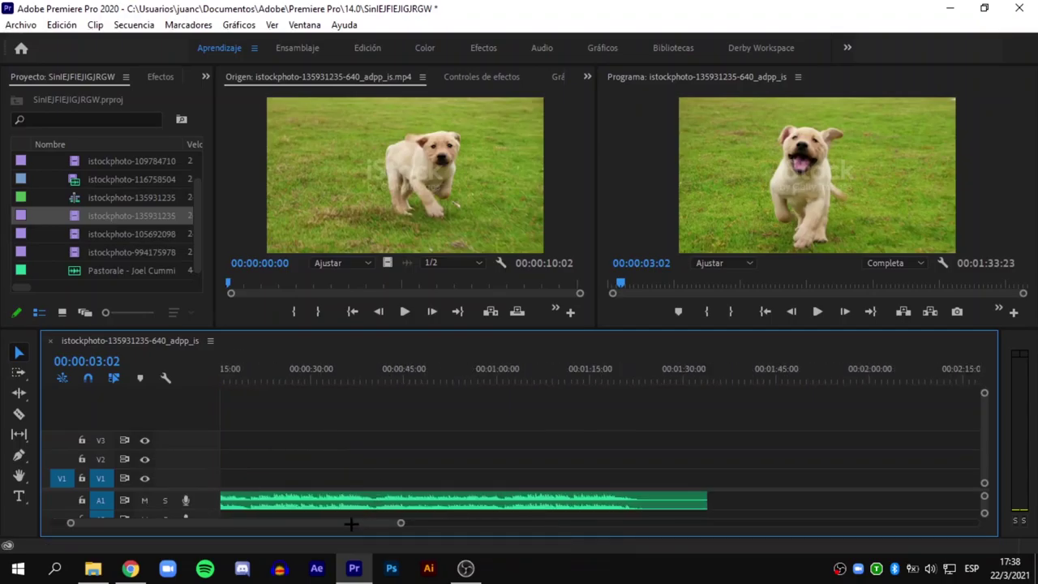
drag(351, 523, 315, 518)
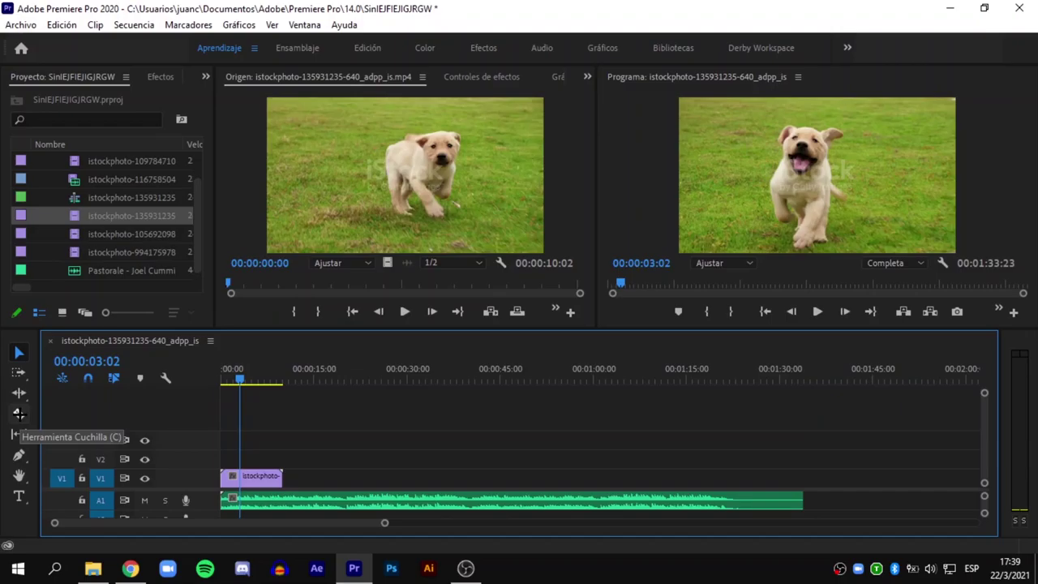
key(c)
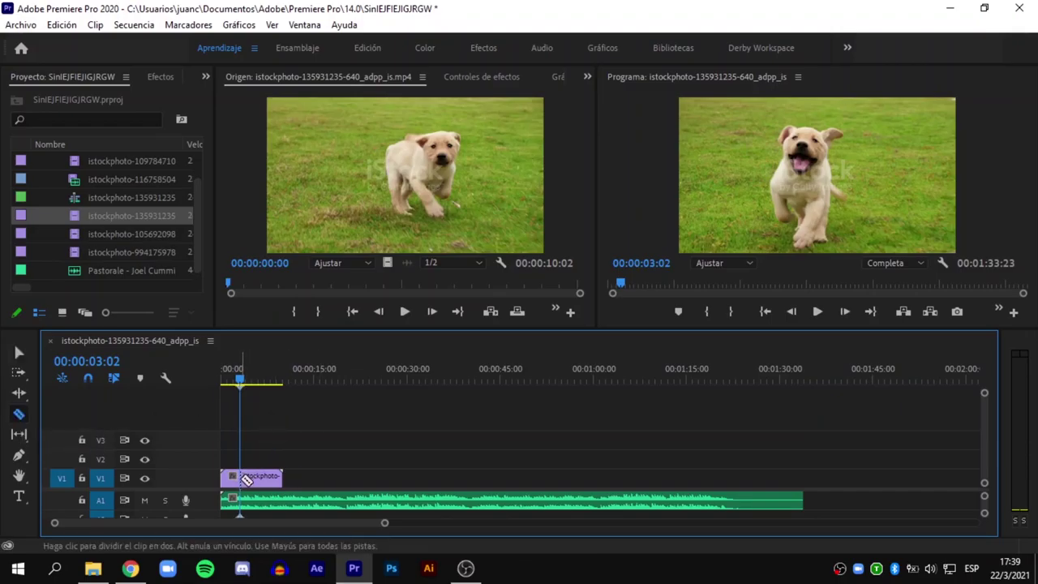
click(241, 479)
click(18, 352)
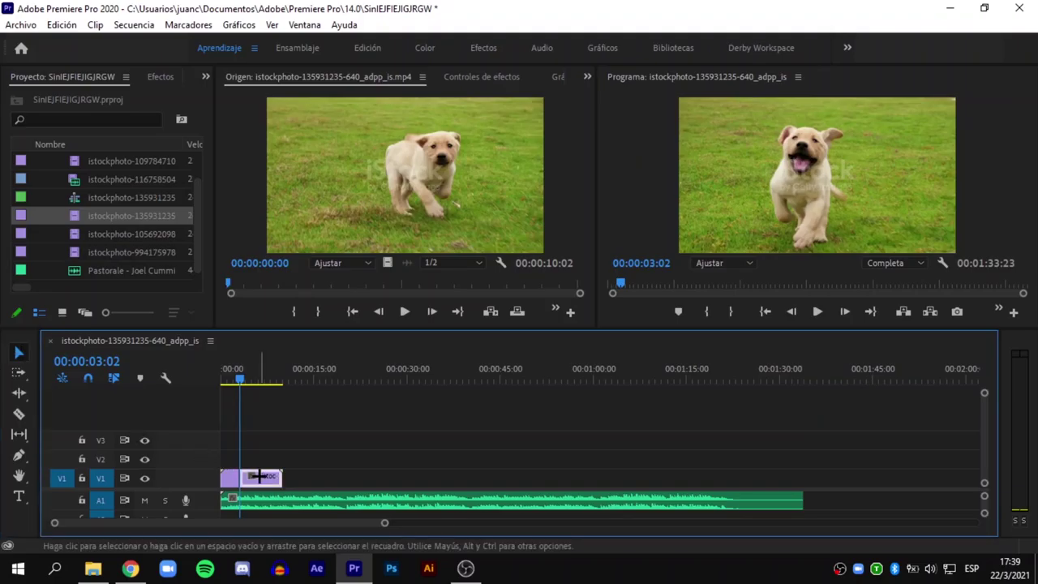
click(258, 477)
key(Delete)
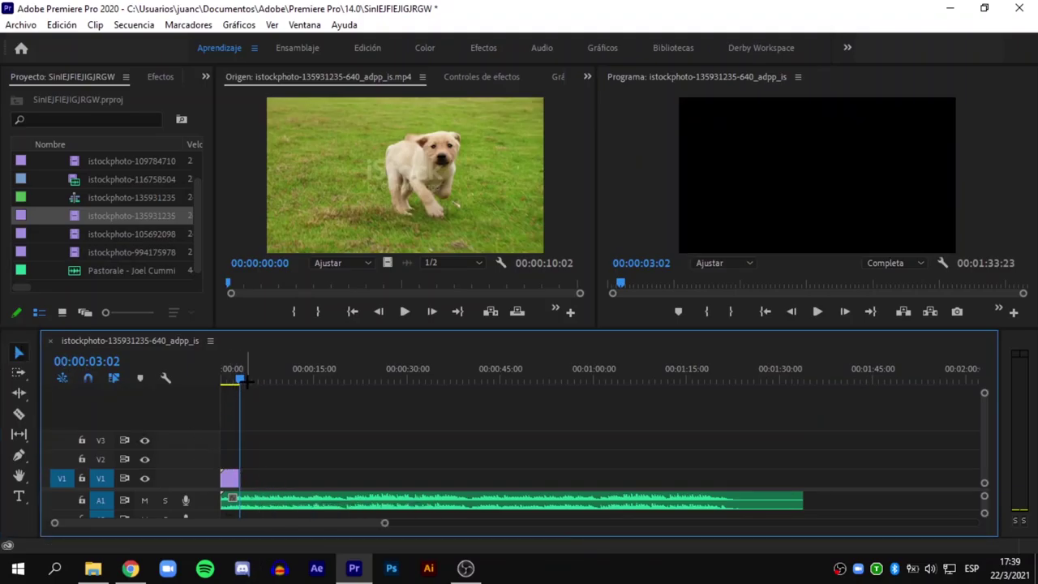
click(227, 377)
drag(227, 377, 201, 377)
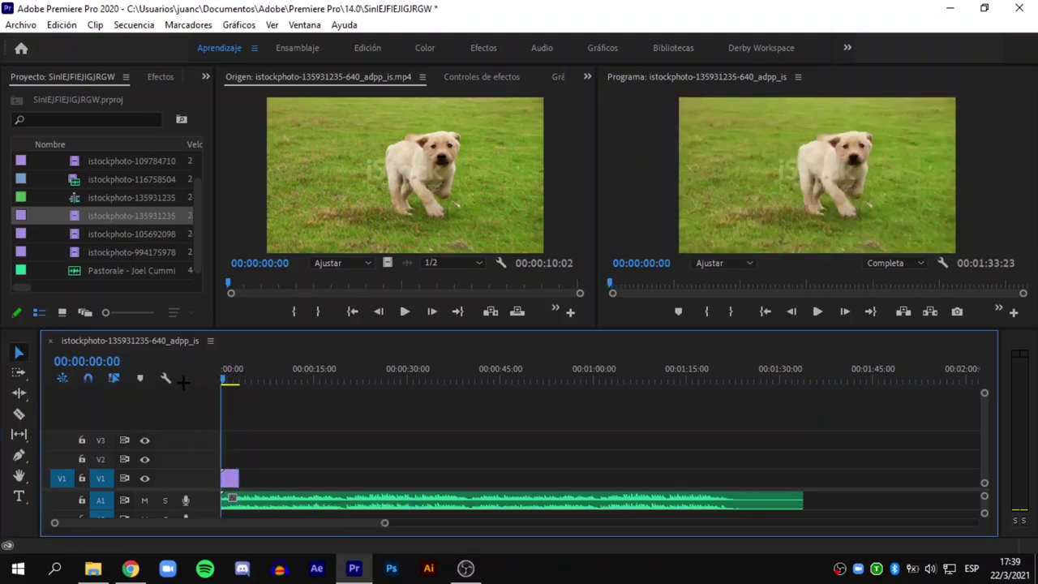
key(ctrl+z)
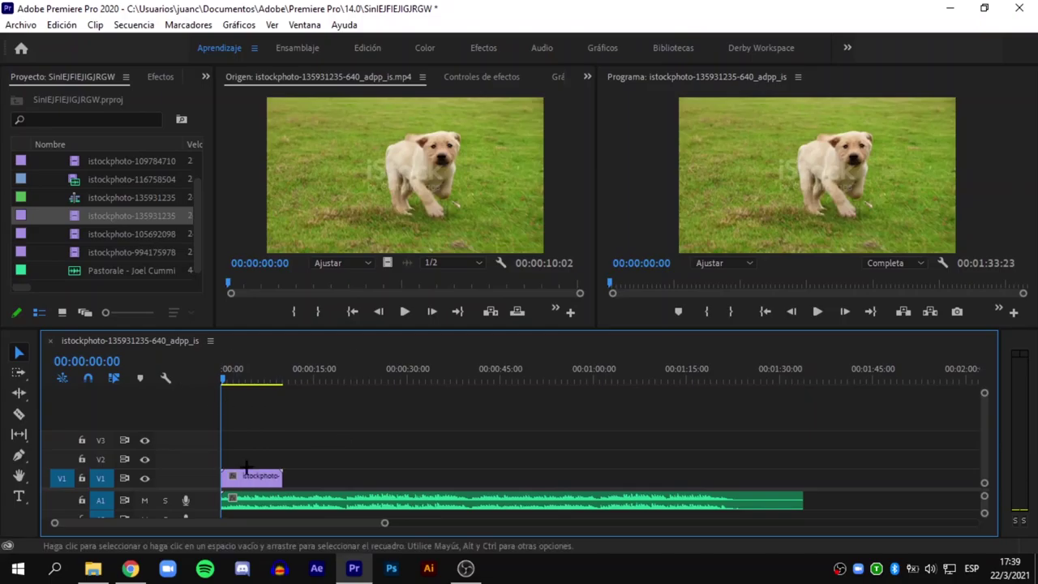
key(space)
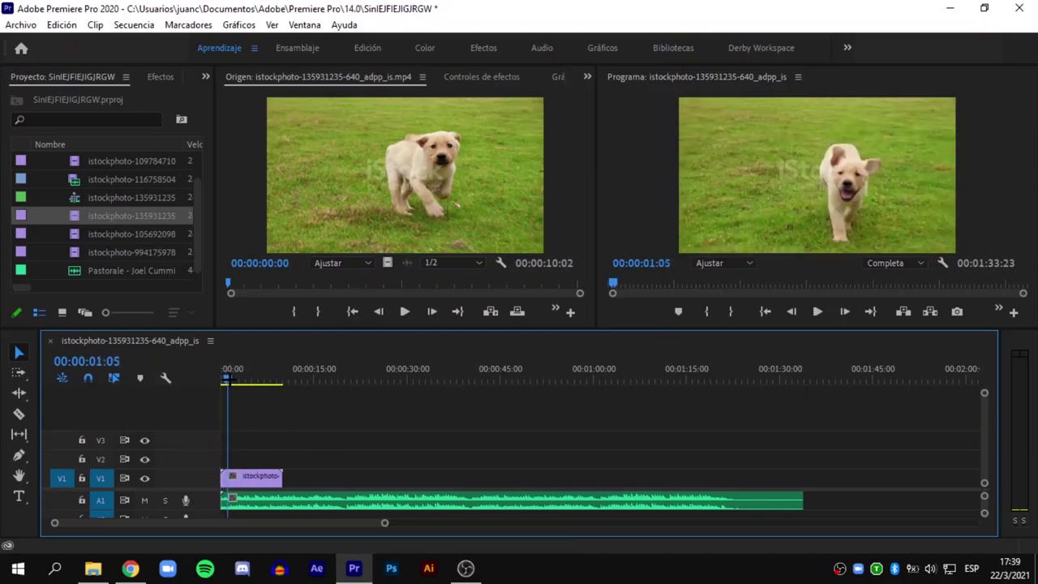
click(223, 378)
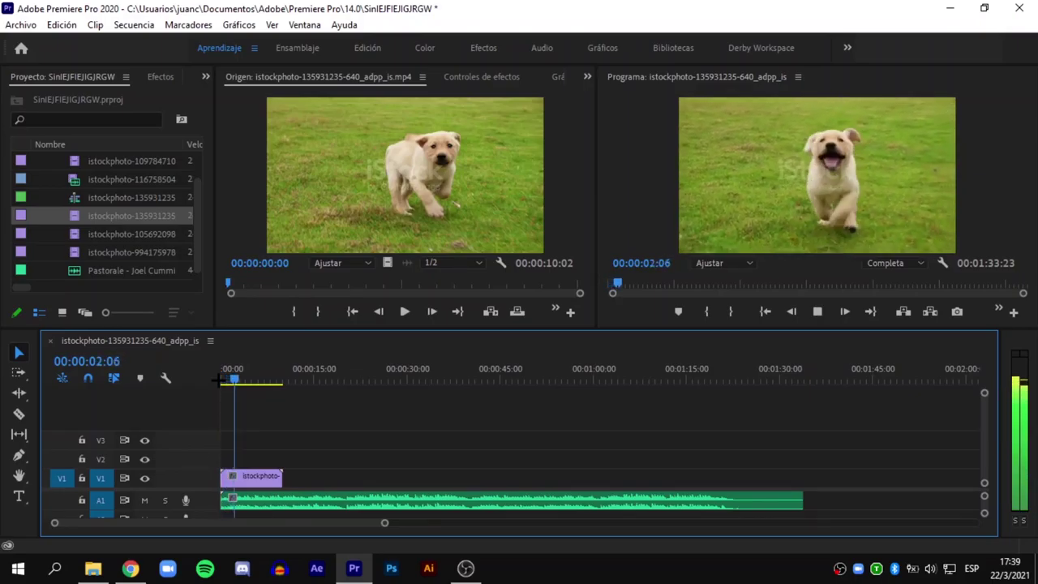
key(space)
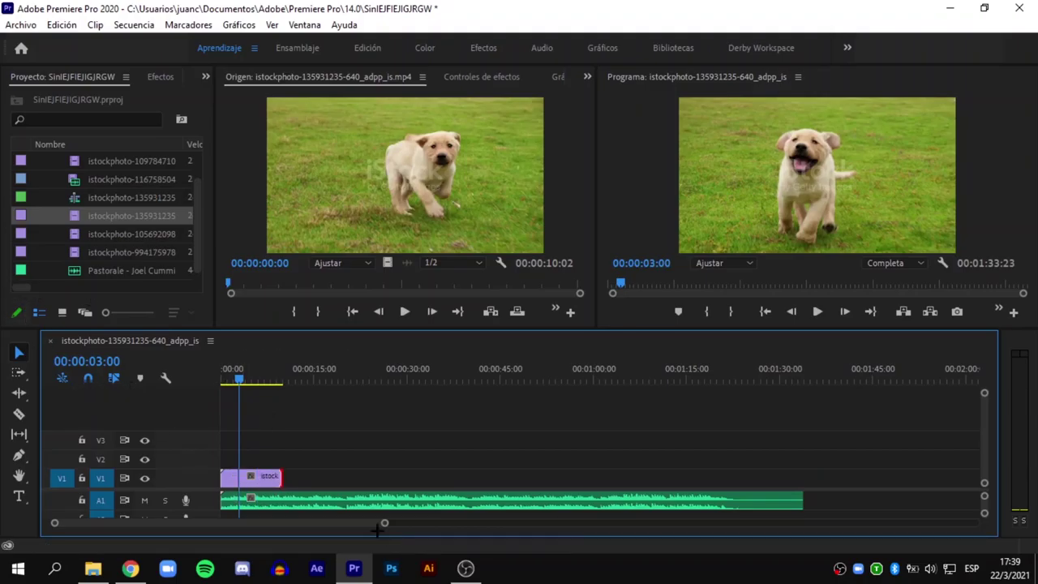
Step: Try trimming the puppy clip's end, then play the sequence and stop at 00:00:03:02
drag(280, 477, 242, 476)
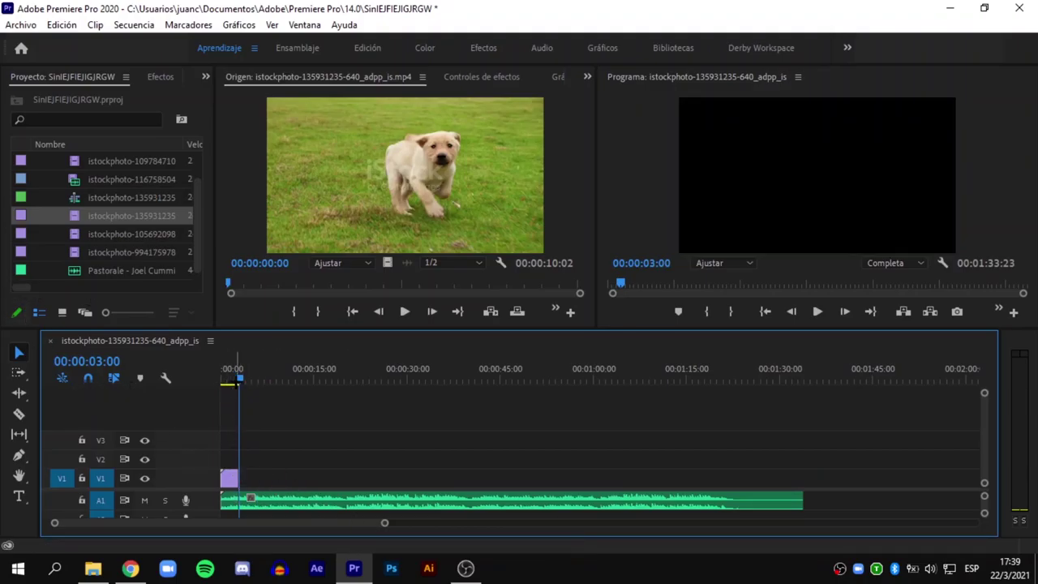
mouse_move(229, 372)
mouse_down()
mouse_move(343, 372)
mouse_move(153, 373)
mouse_up()
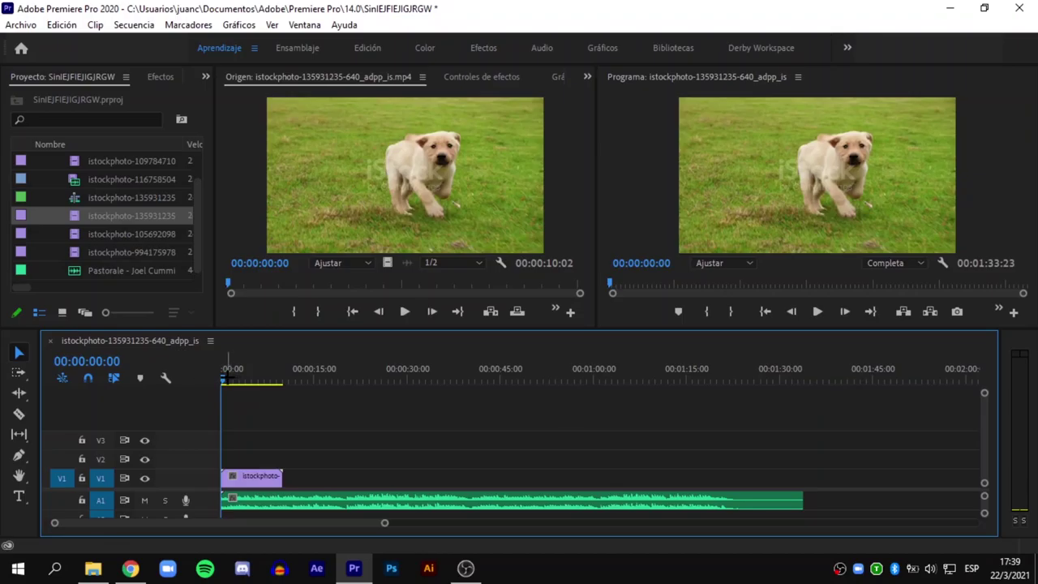
key(space)
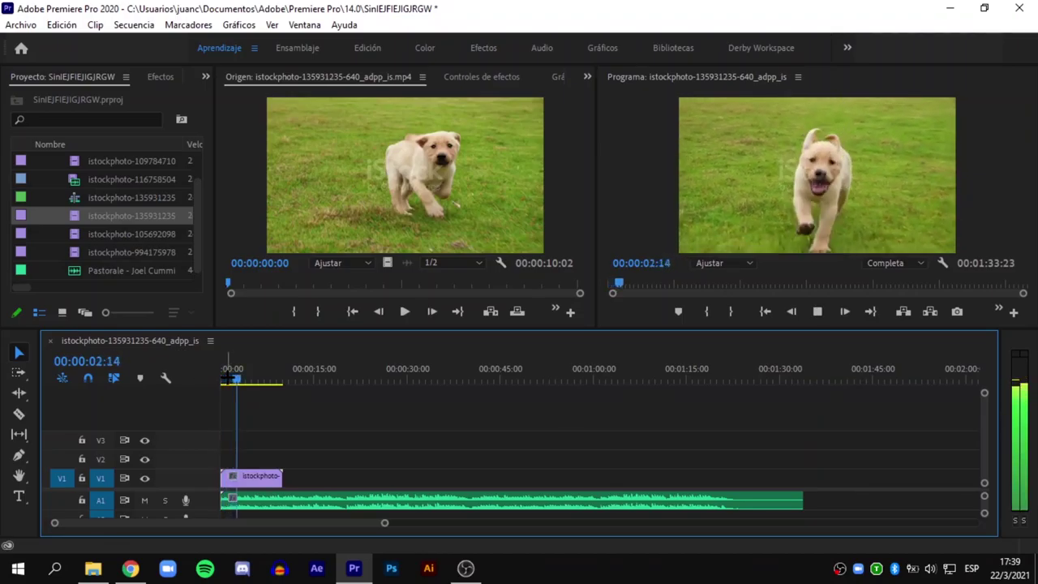
key(space)
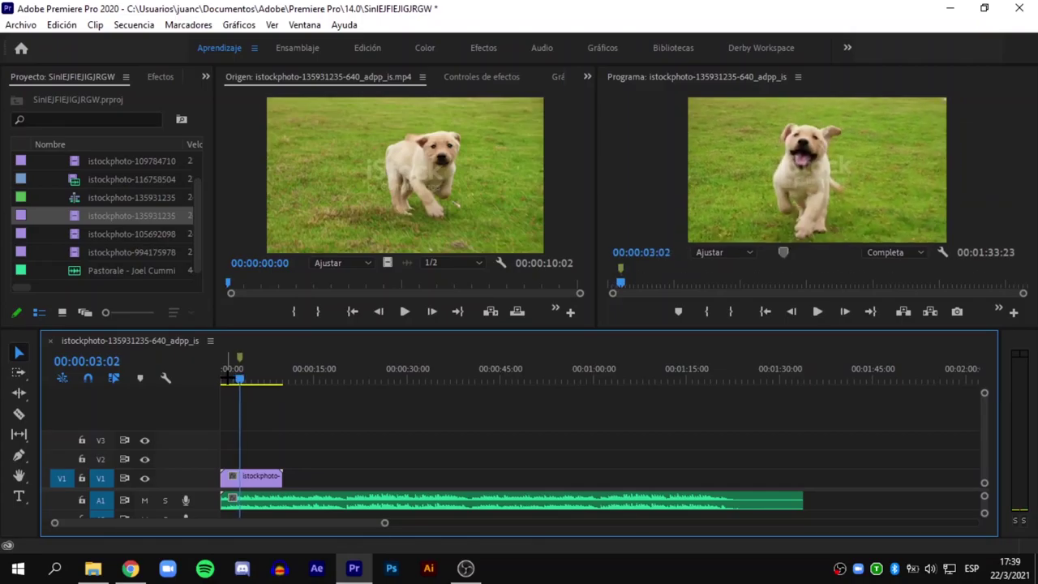
click(276, 369)
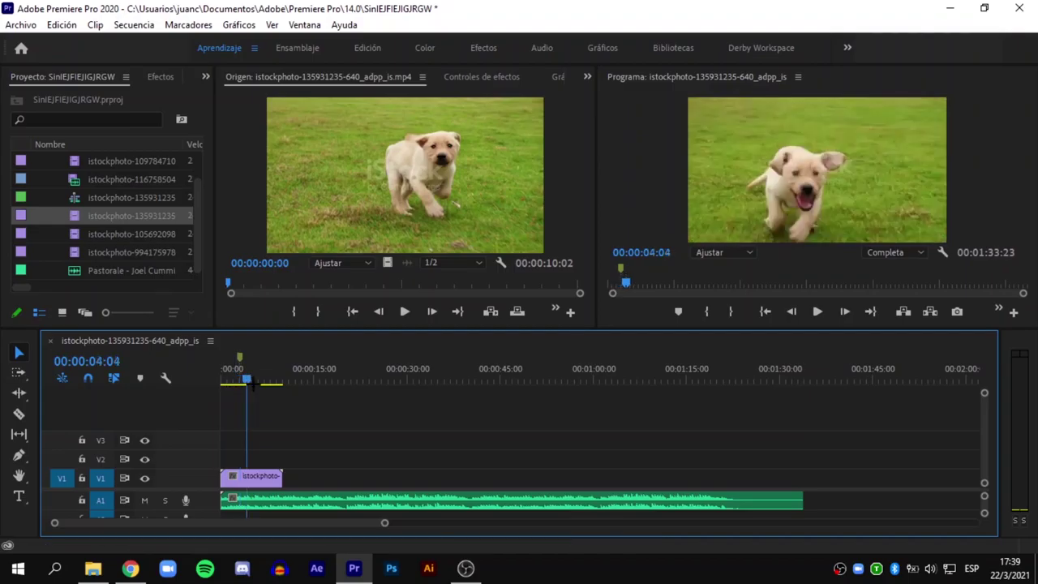
Step: Put the playhead on the 00:00:03:02 marker and switch to the Razor tool
click(239, 369)
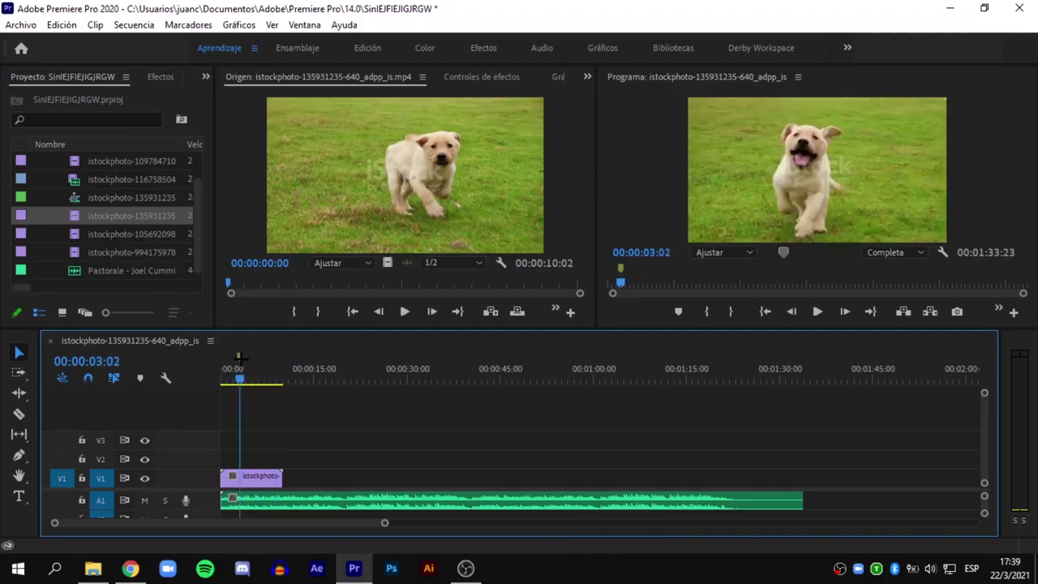
click(444, 381)
click(240, 374)
key(Home)
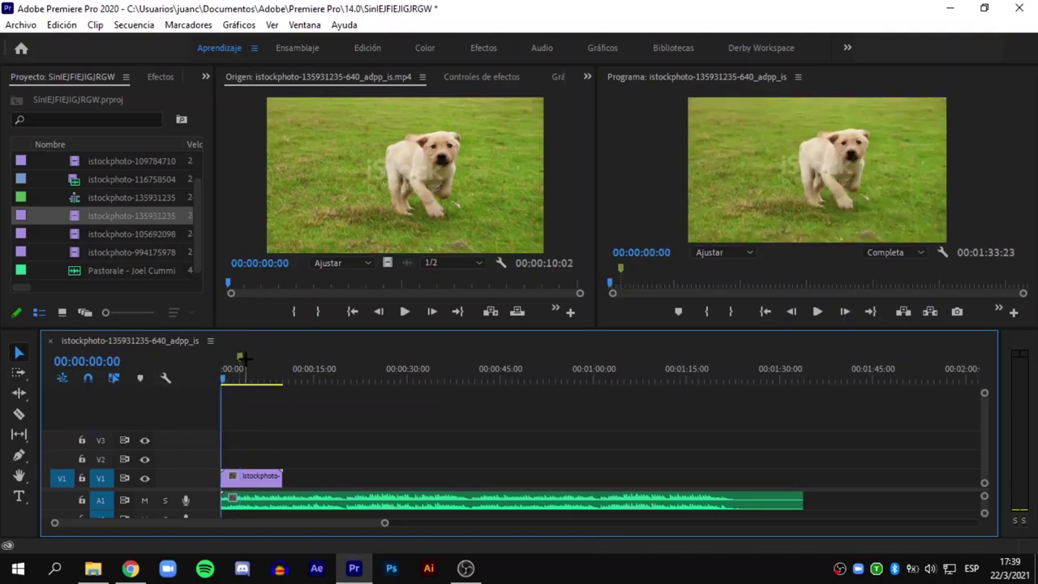
click(239, 361)
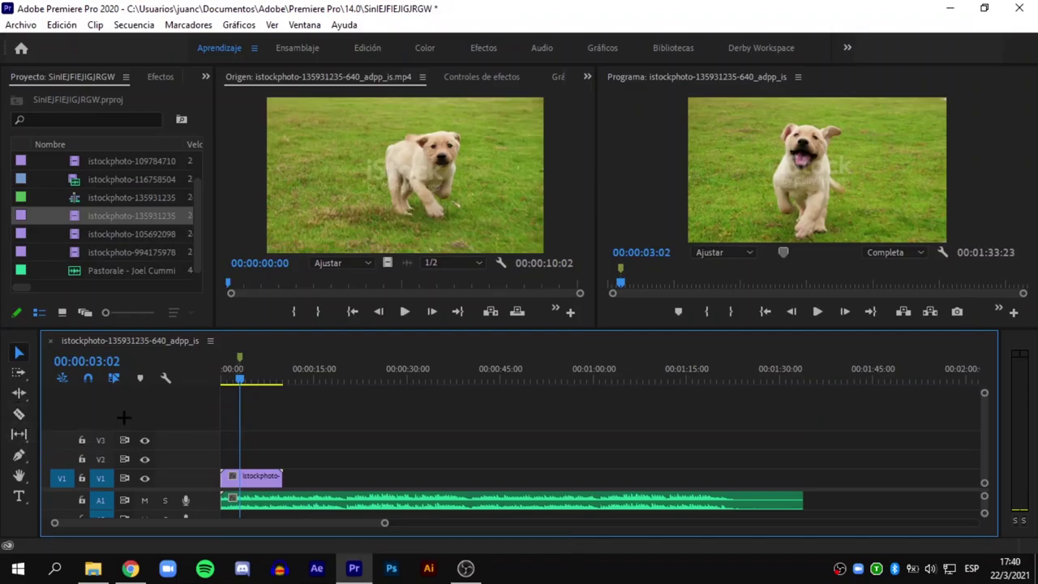
key(c)
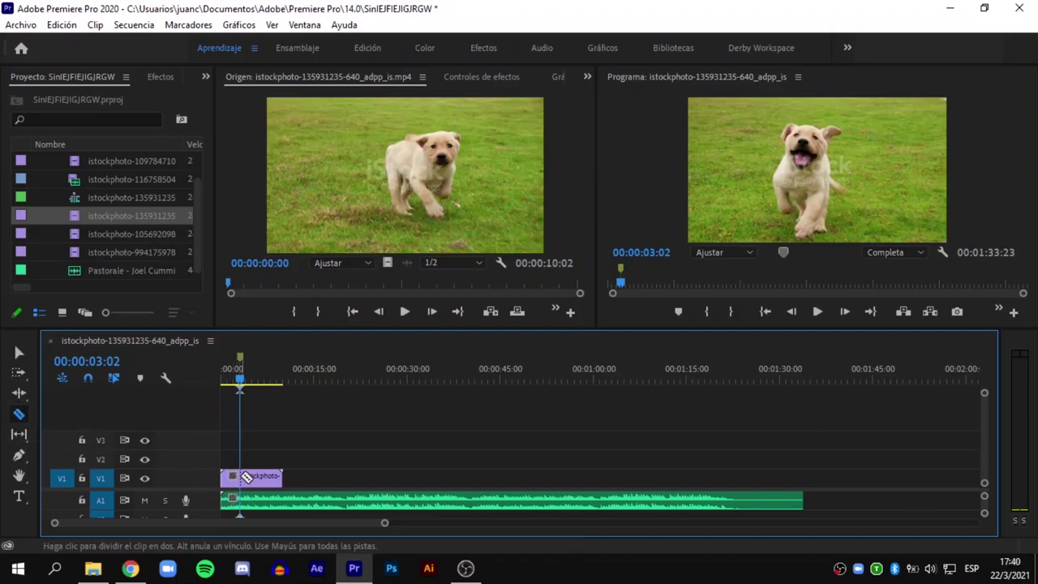
Step: Cut the puppy clip at 00:00:03:02, then undo trial cuts made in the Pastorale music
click(240, 477)
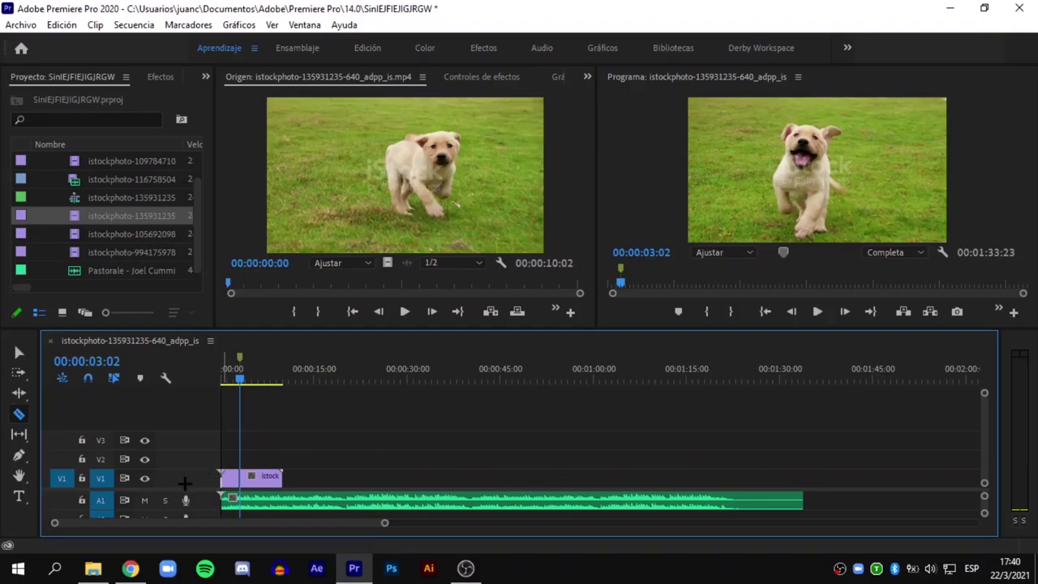
click(302, 499)
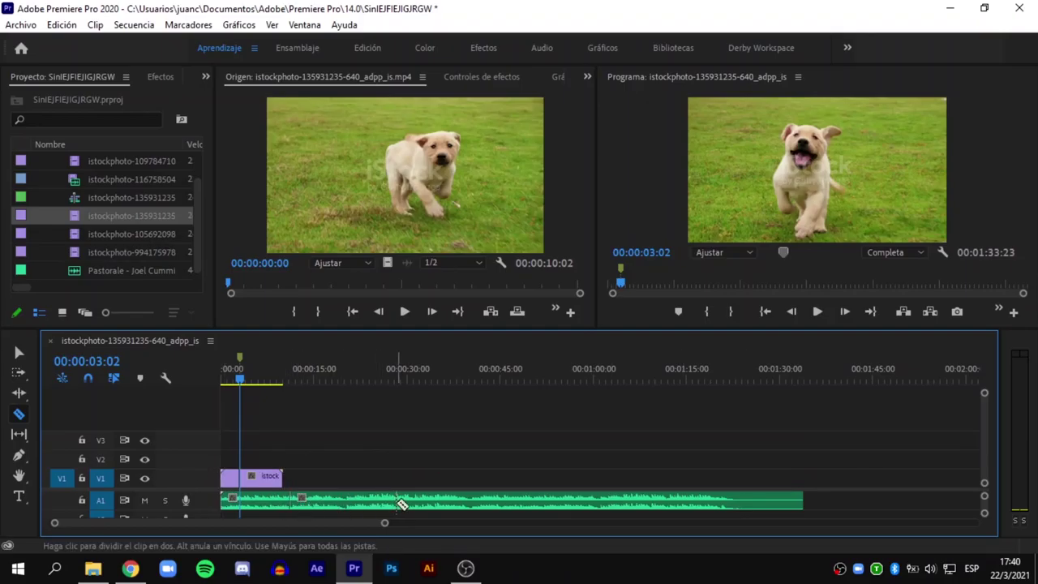
click(408, 499)
click(477, 499)
click(558, 499)
key(ctrl+z)
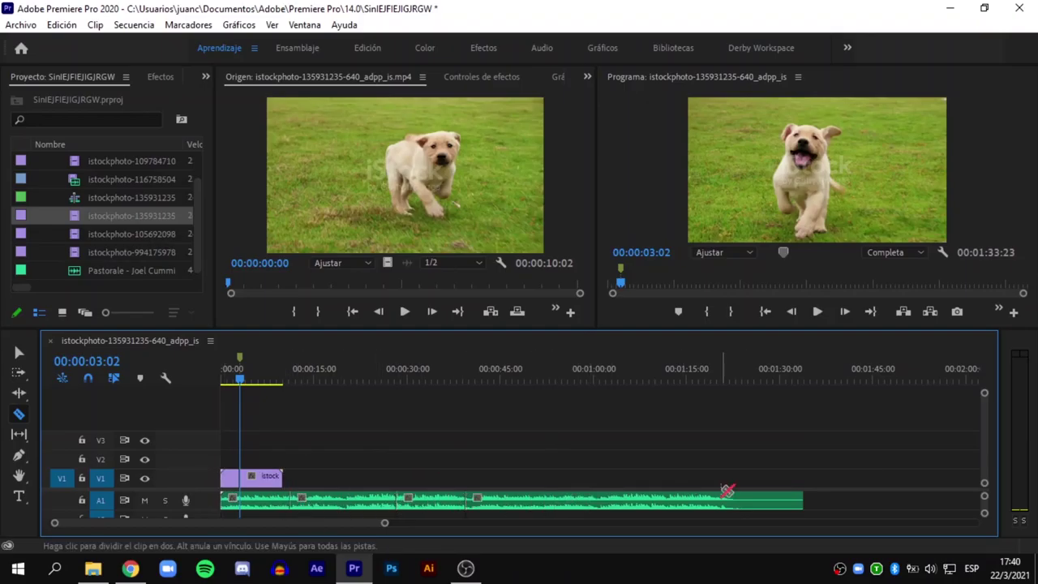
key(ctrl+z)
key(ctrl+z)
key(ctrl+z)
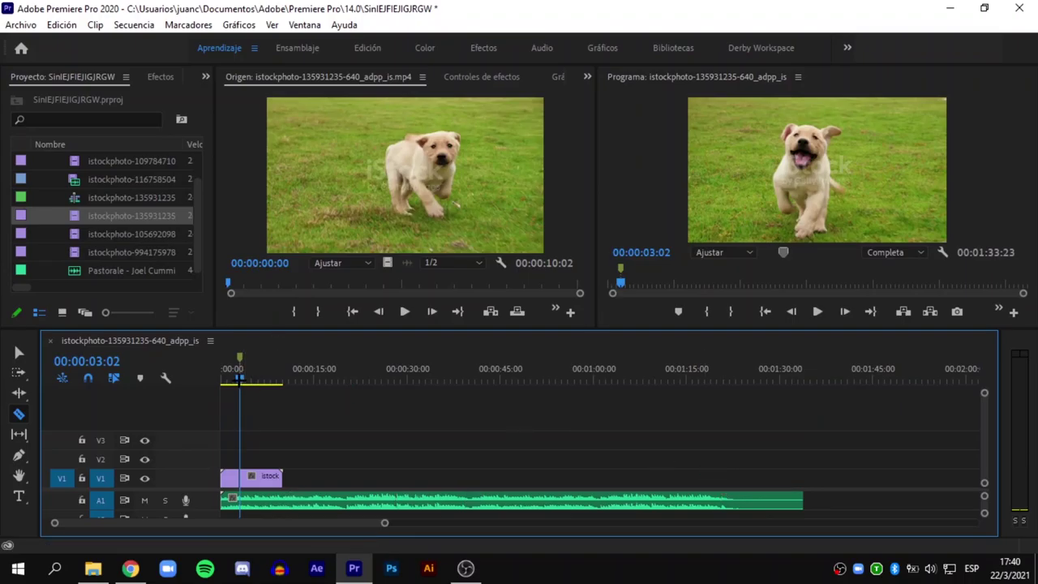
Step: Split the puppy clip again at 00:00:03:02 and select the piece after the cut
right_click(240, 380)
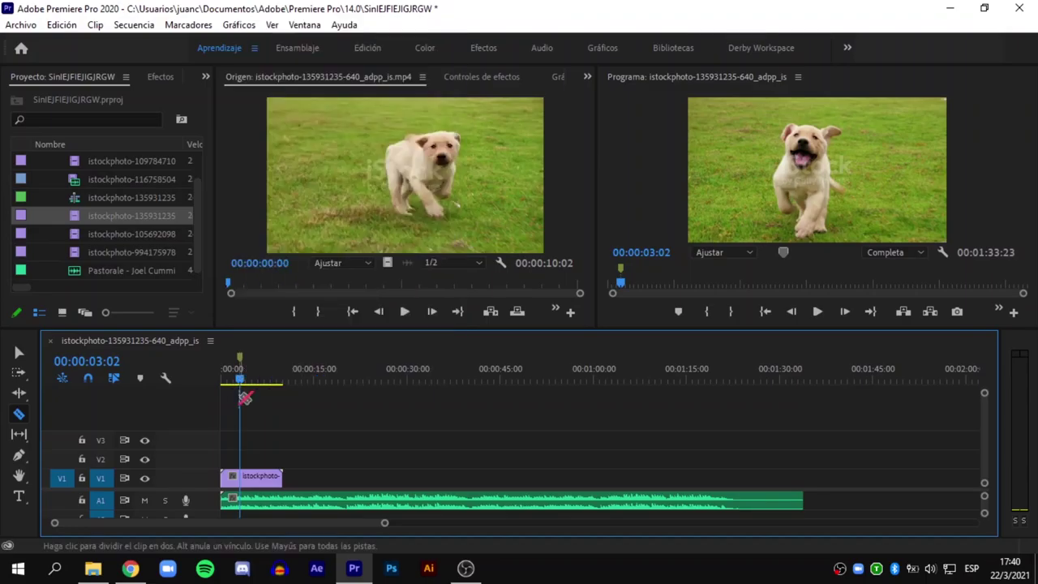
click(245, 398)
click(240, 476)
key(v)
click(253, 479)
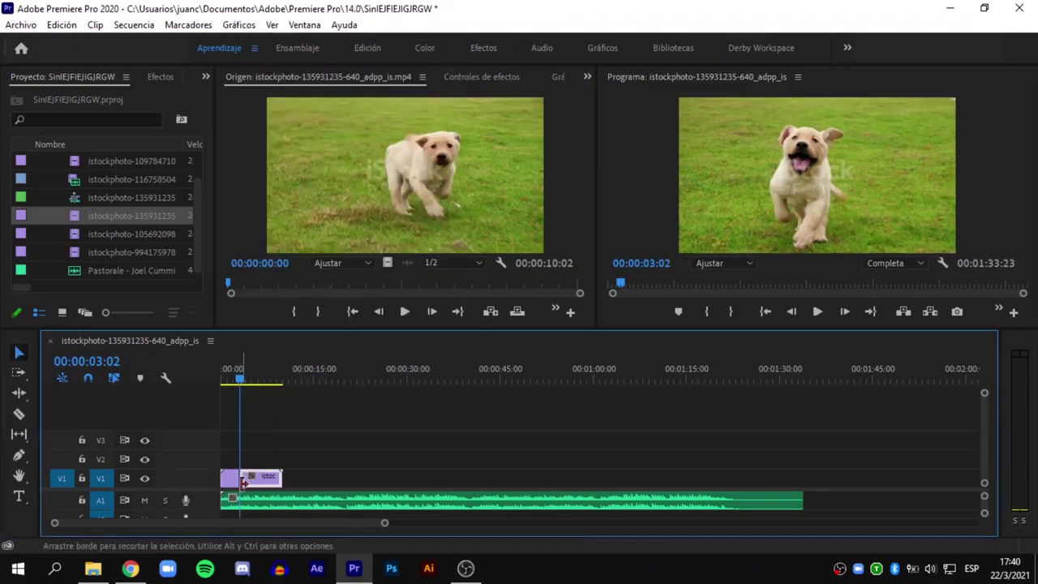
Step: Delete the puppy clip's portion after 00:00:03:02 and play the edited sequence from the start
key(Delete)
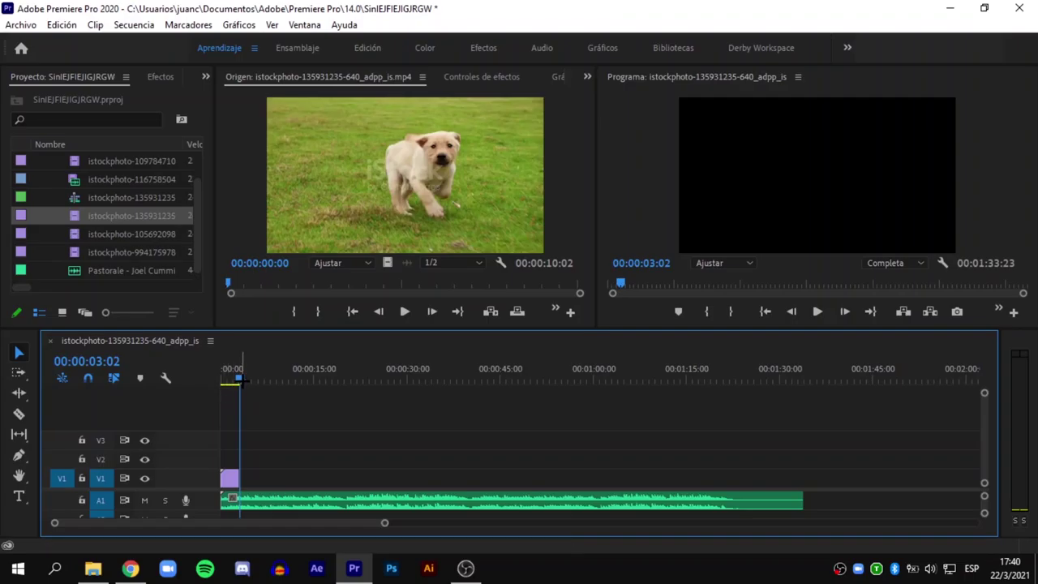
key(Home)
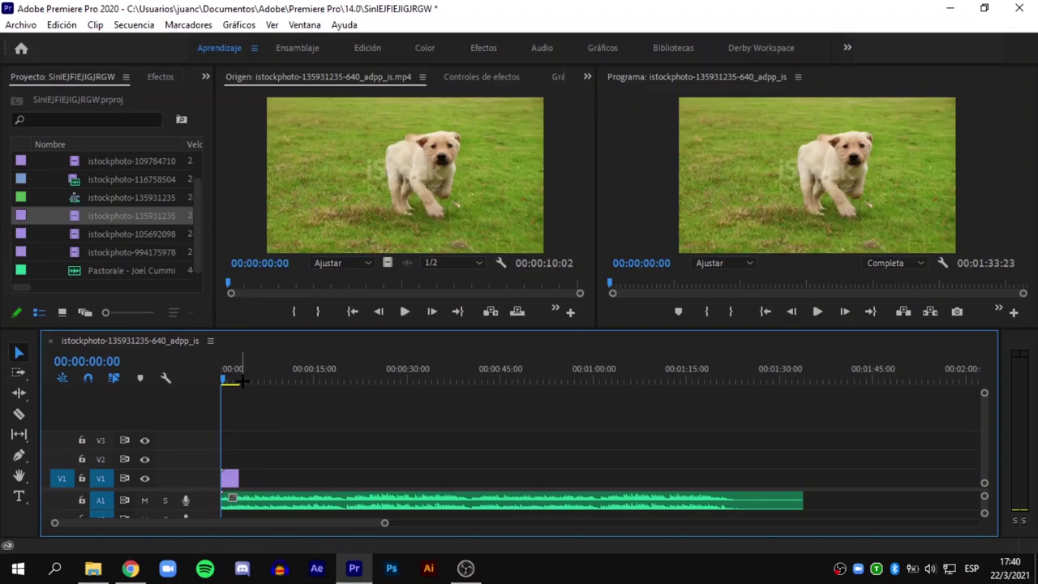
key(space)
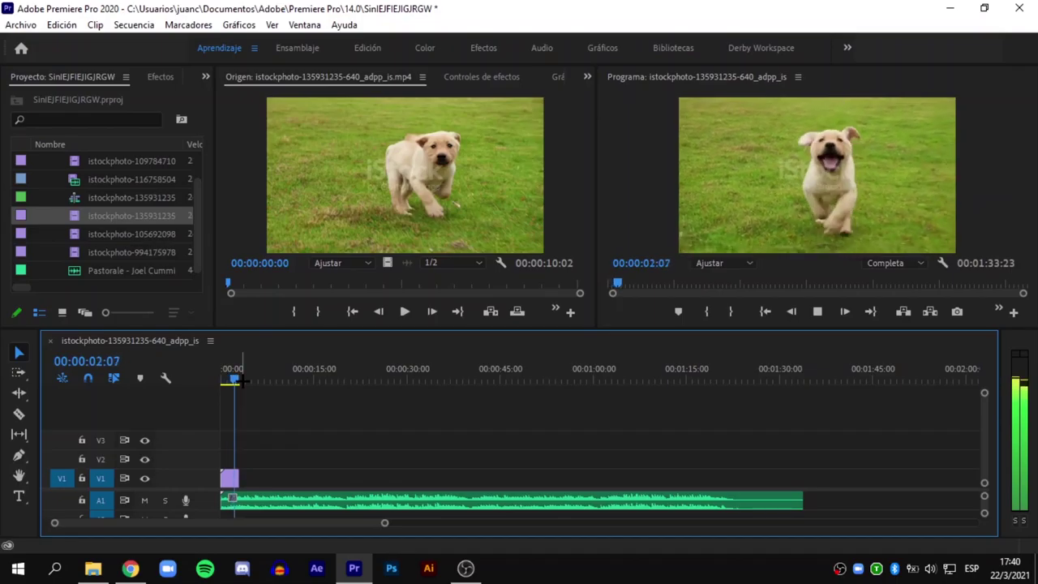
key(space)
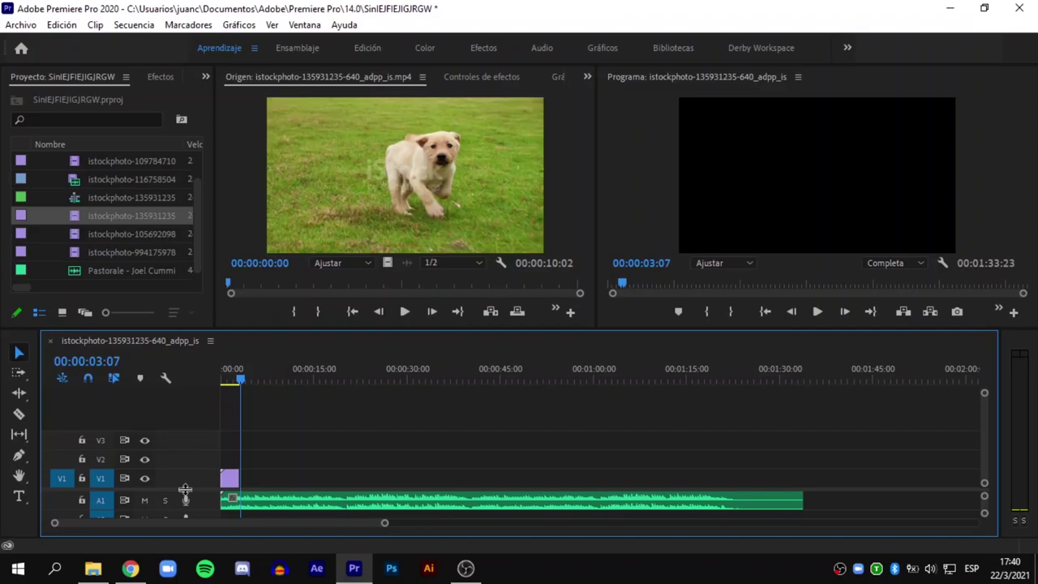
Step: Enlarge the A1 audio track to show its waveform and scrub through the opening puppy clip
mouse_move(185, 489)
mouse_down()
mouse_move(186, 448)
mouse_move(208, 452)
mouse_move(208, 474)
mouse_up()
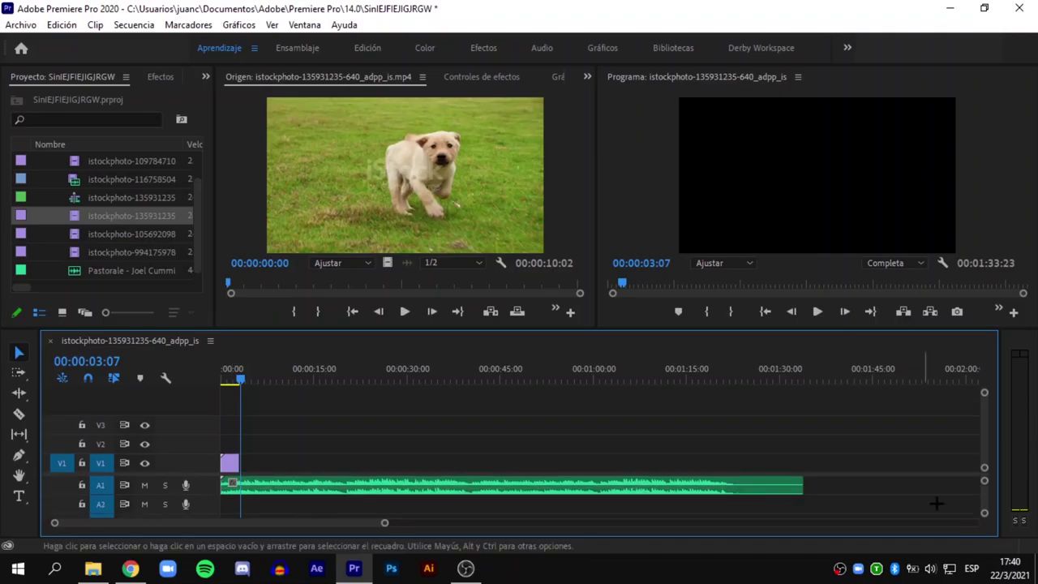
drag(984, 485, 989, 477)
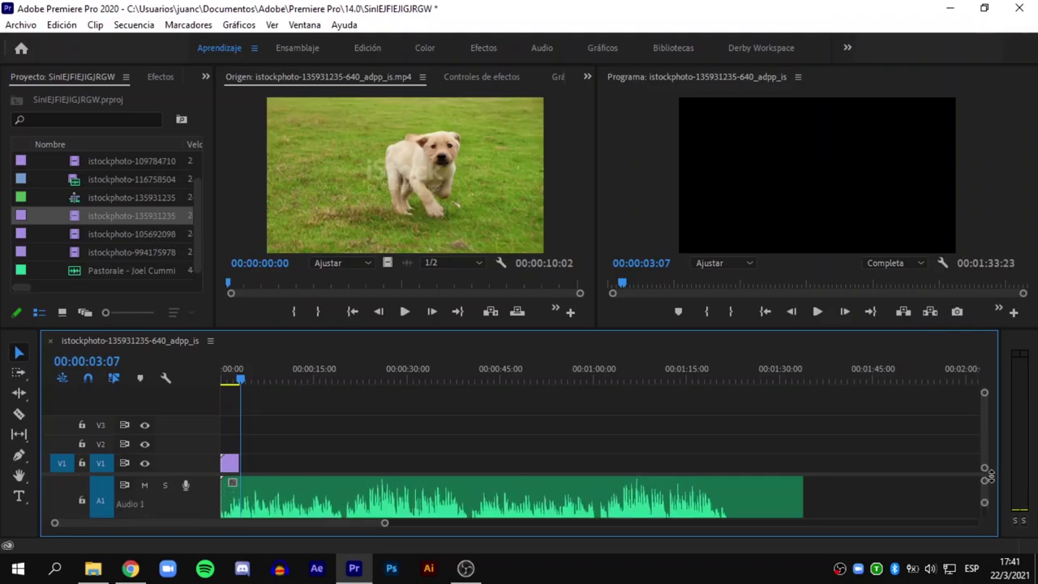
drag(241, 378, 221, 382)
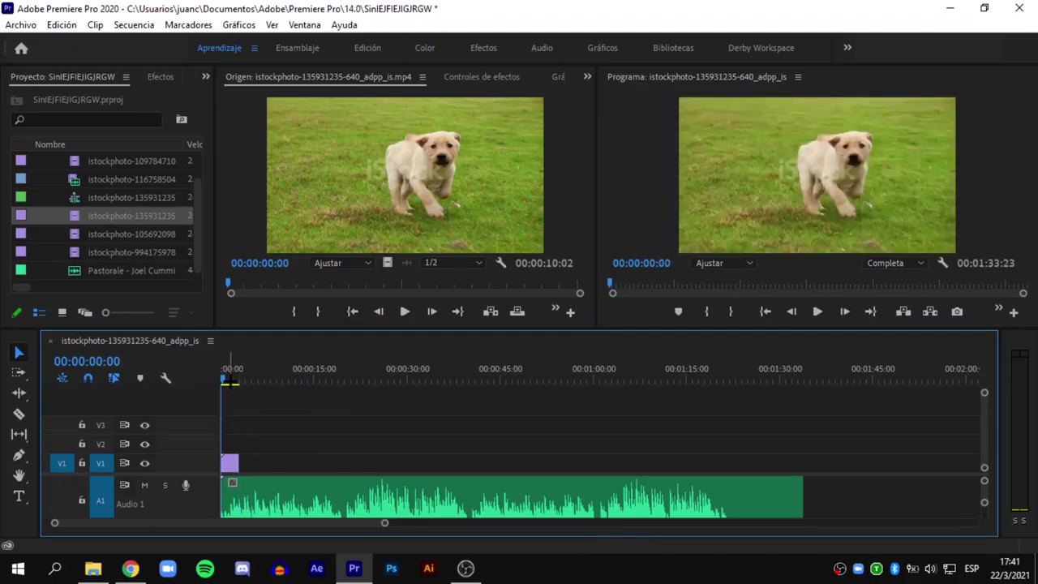
drag(224, 380, 230, 378)
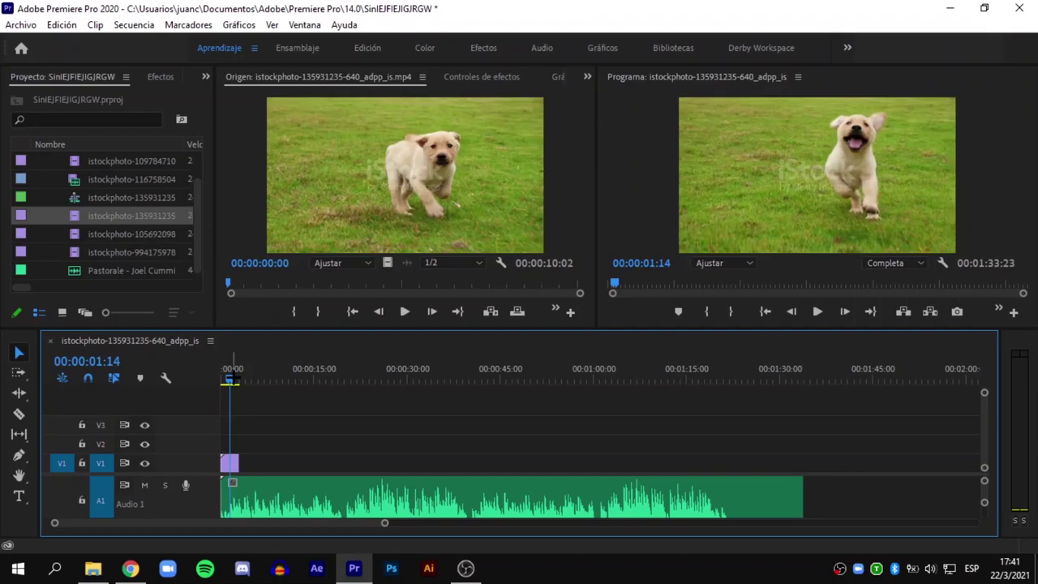
drag(229, 379, 233, 380)
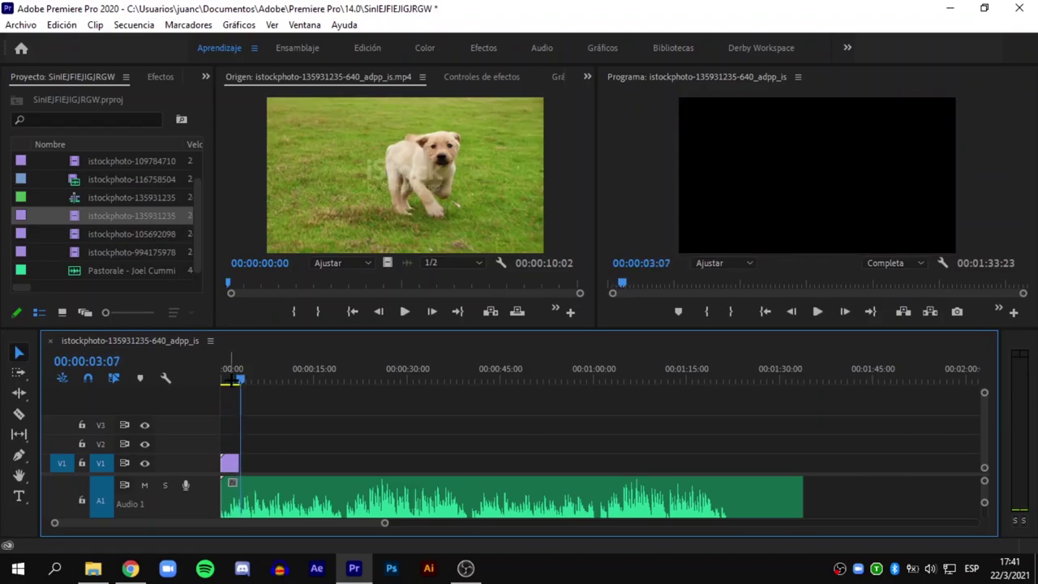
Step: Place the dog-in-car clip istockphoto-994175978 on V1 directly after the puppy clip at 00:00:03:02
double_click(132, 234)
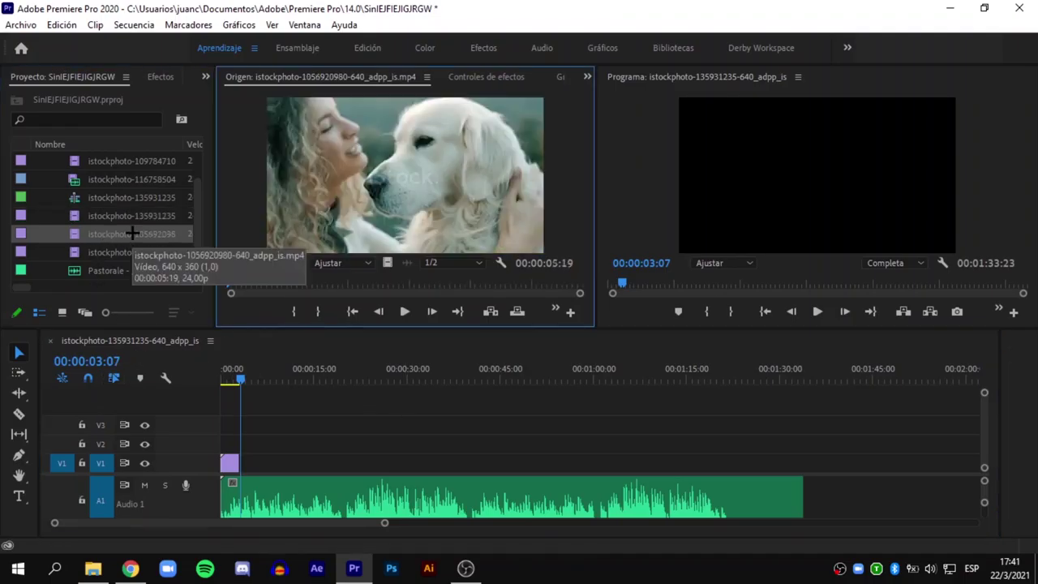
double_click(128, 161)
double_click(138, 251)
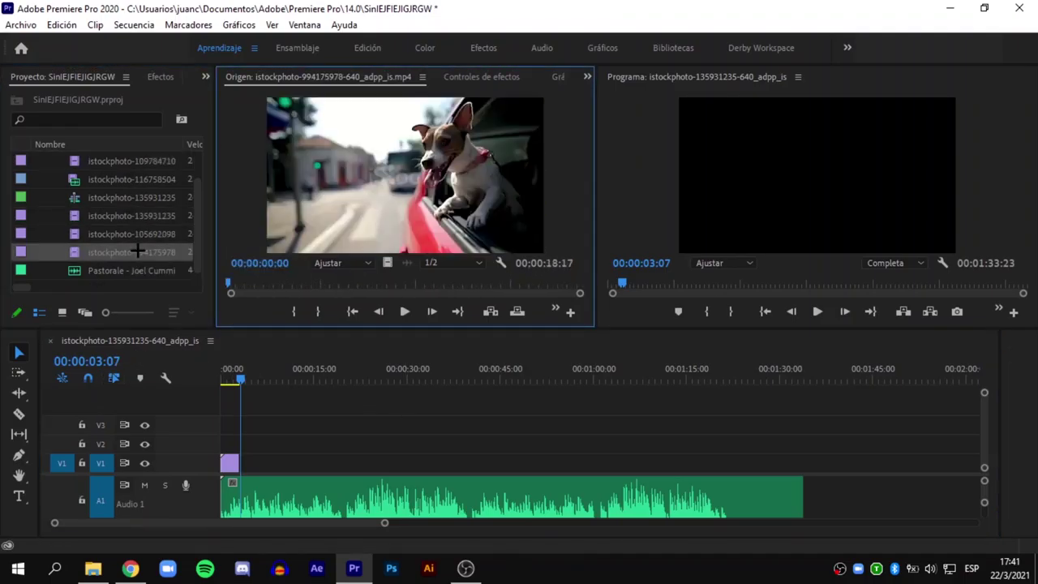
drag(138, 252, 239, 470)
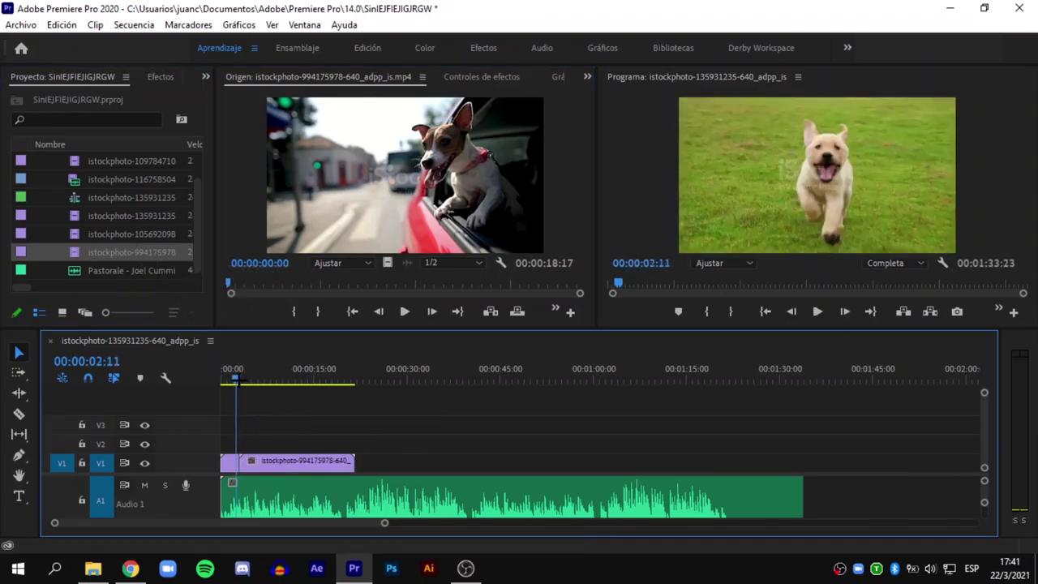
Step: Scrub and play across the puppy to dog-in-car join, stopping at 8 seconds
drag(244, 372, 248, 373)
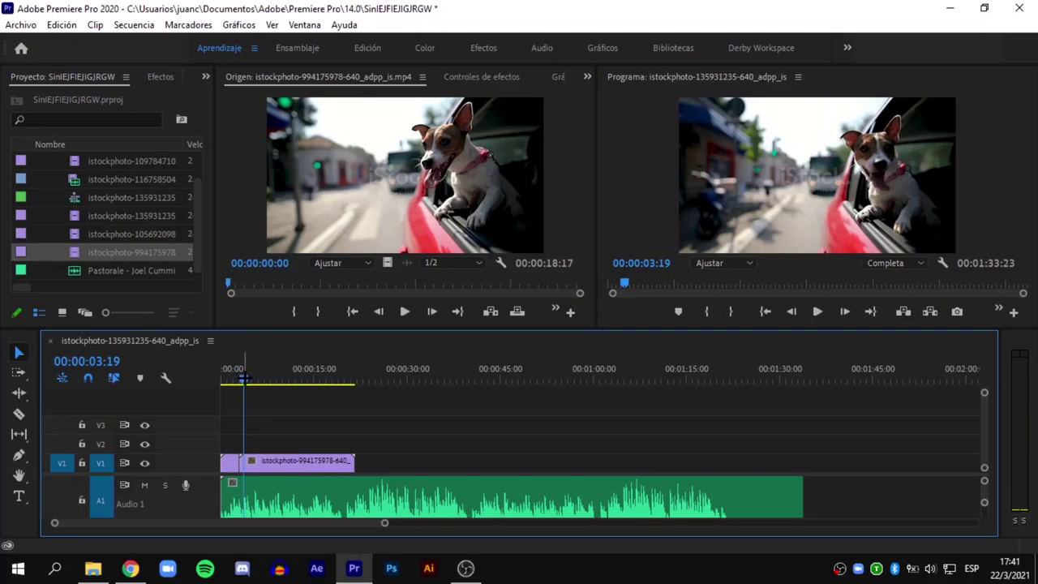
drag(244, 377, 235, 379)
key(space)
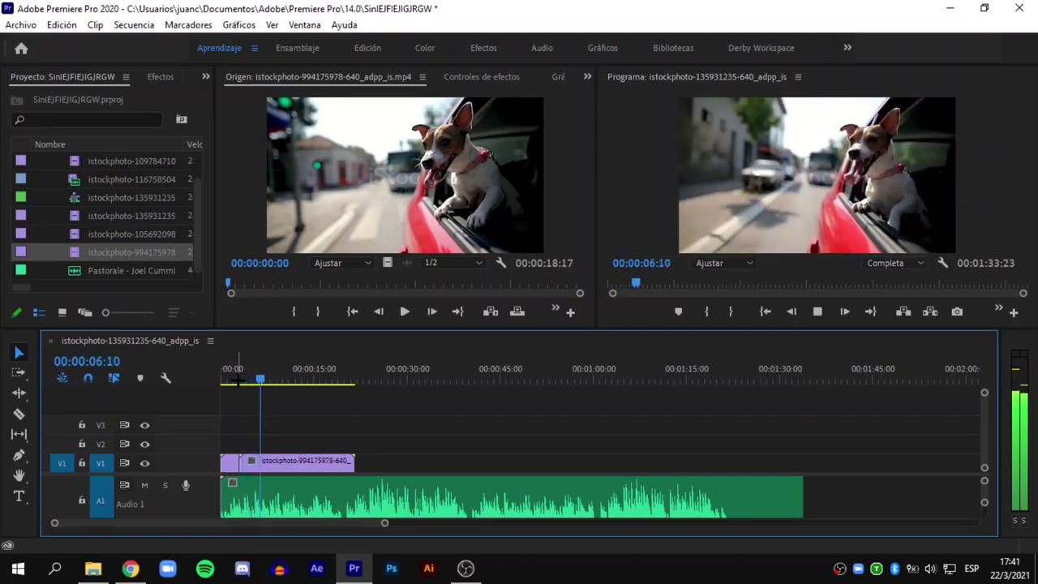
key(space)
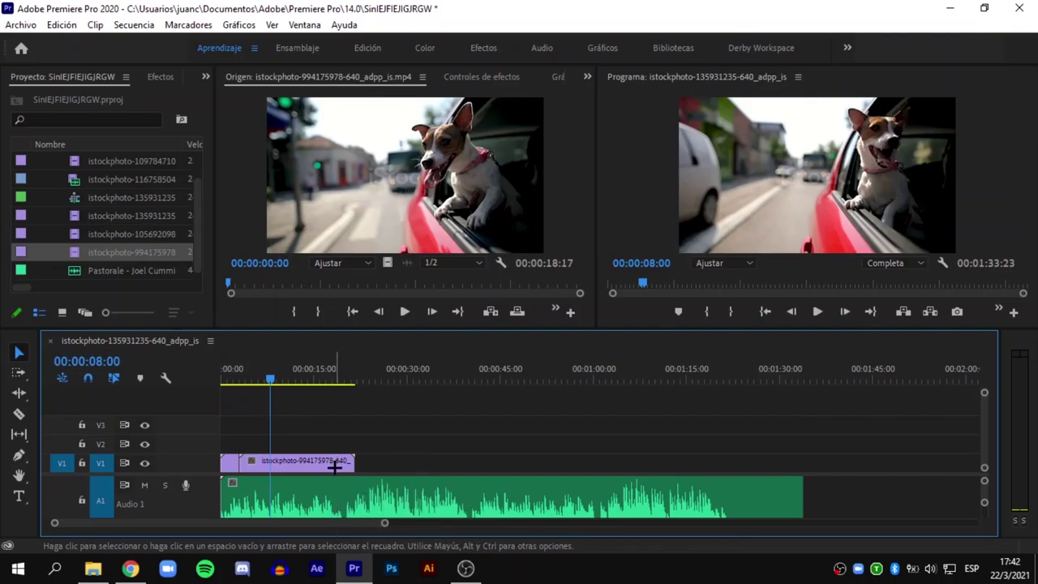
right_click(334, 462)
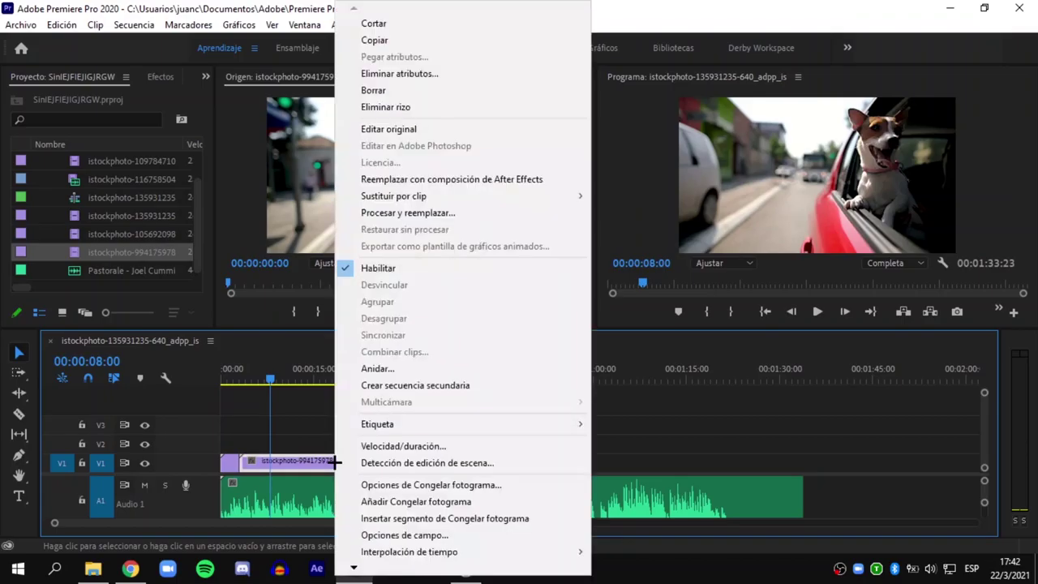
Step: Stretch the dog-in-car clip to 00:00:23:02 duration, slowing it to 80.87% speed
click(375, 447)
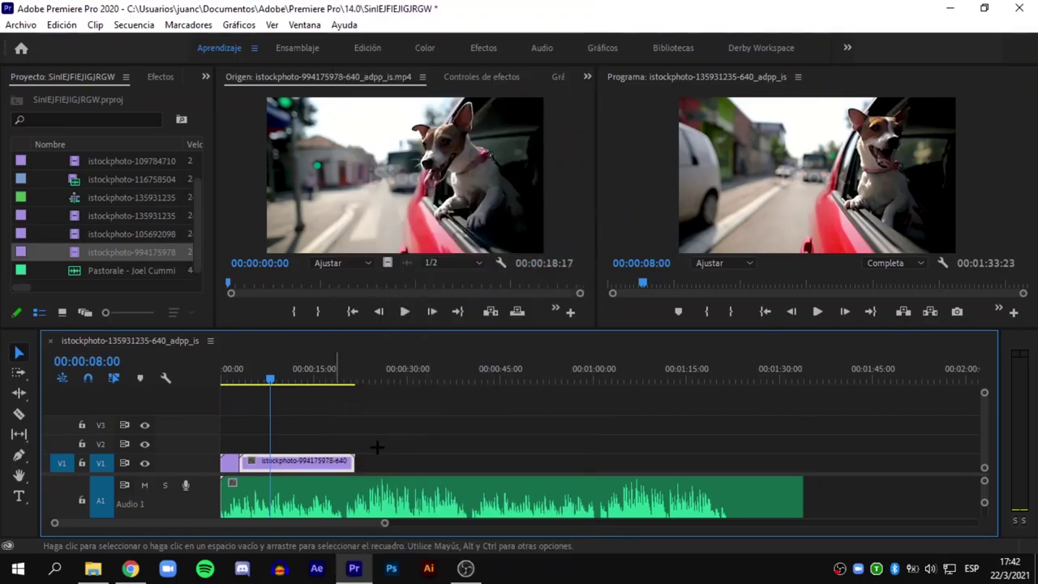
mouse_move(539, 179)
mouse_down()
mouse_move(531, 185)
mouse_move(537, 166)
mouse_up()
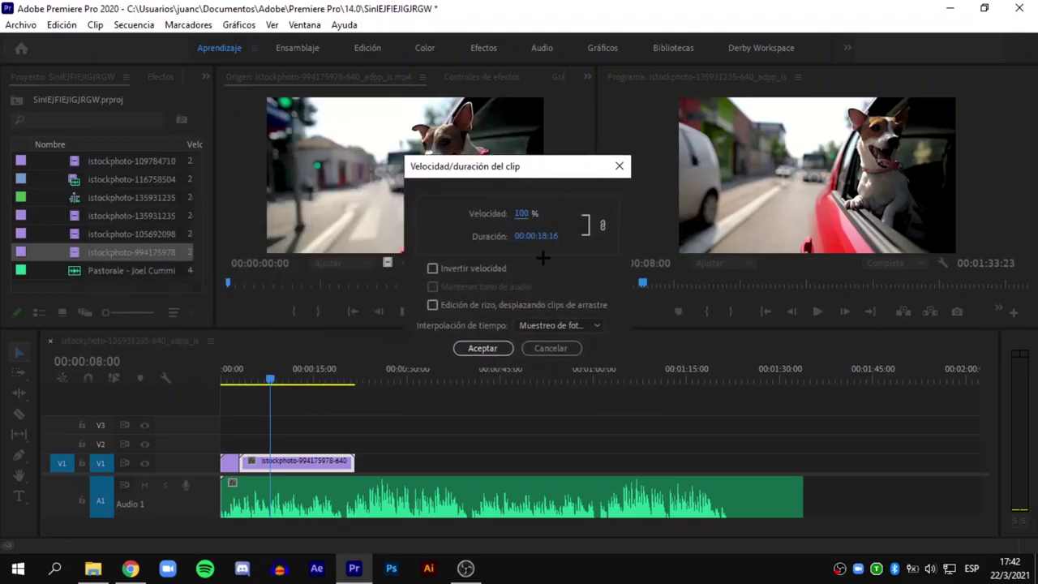
drag(525, 216, 592, 208)
drag(544, 242, 547, 243)
mouse_move(543, 242)
mouse_down()
mouse_move(583, 227)
mouse_move(655, 224)
mouse_up()
drag(652, 225, 659, 224)
Step: Apply the new speed and play the sequence up to 00:00:08:00
click(479, 348)
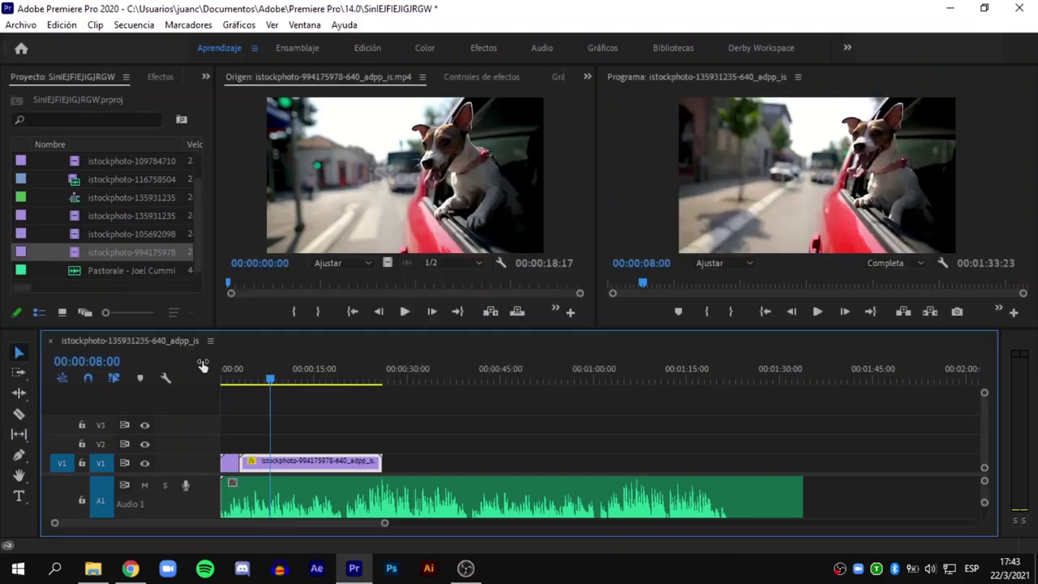
drag(273, 371, 230, 379)
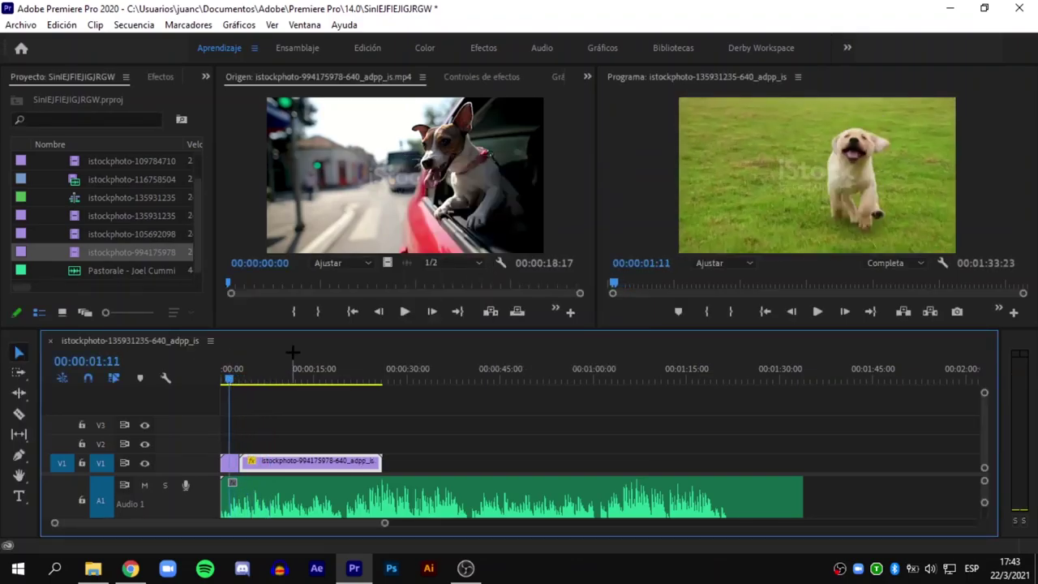
key(space)
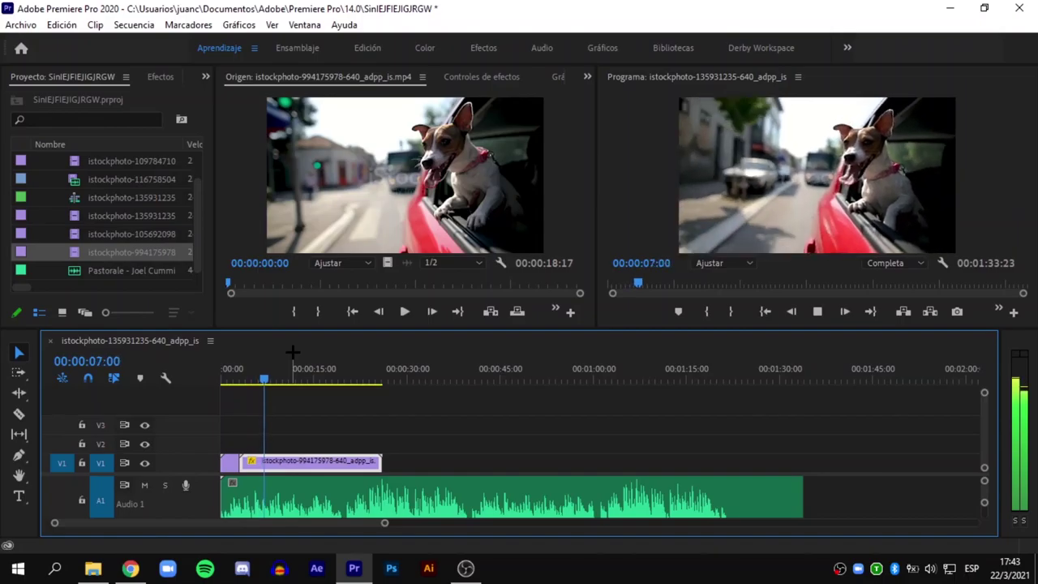
key(space)
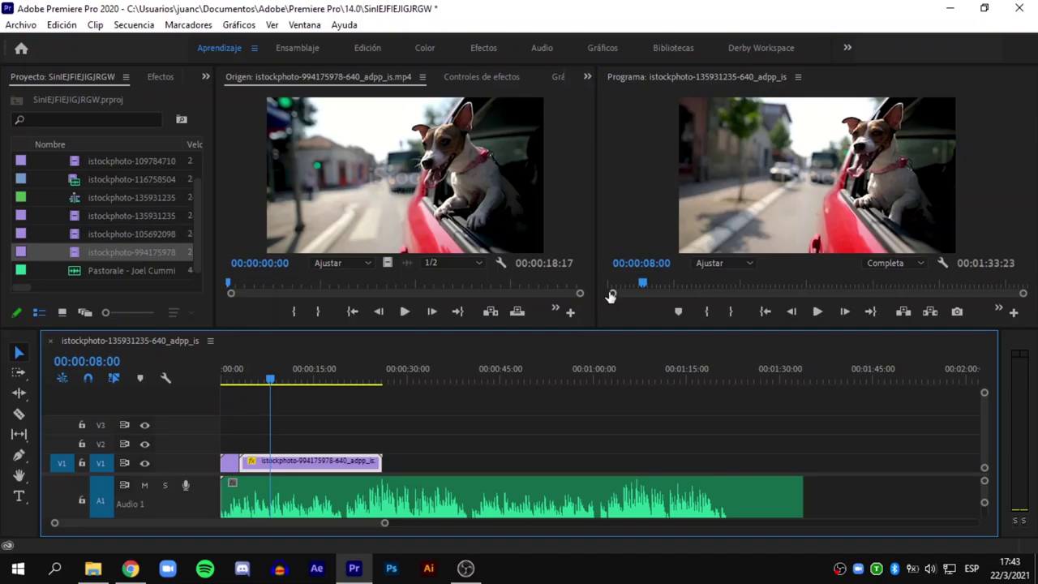
Step: Split the dog-in-car clip at 8 seconds and delete the part after it
key(ctrl+k)
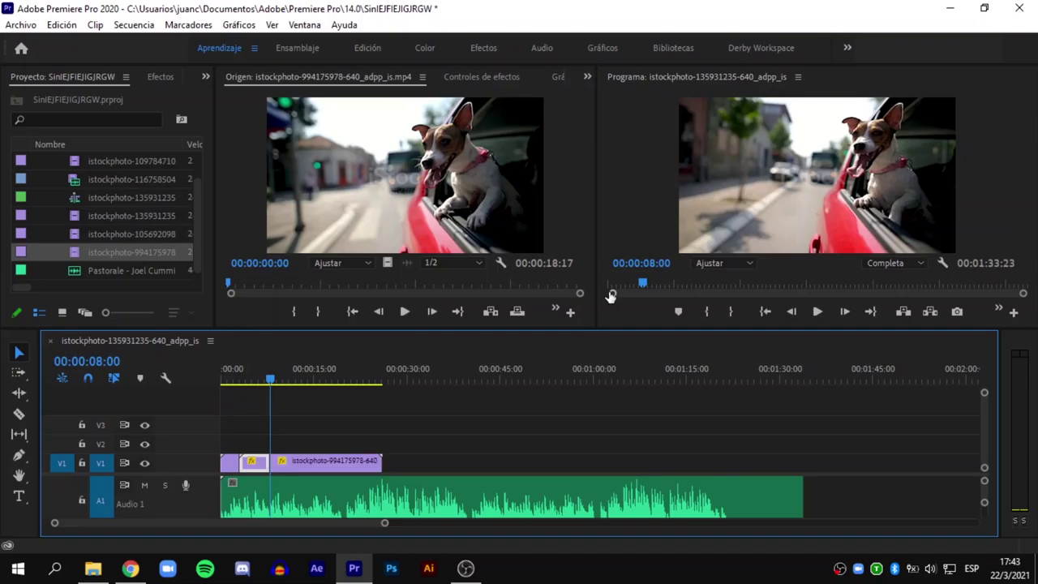
click(363, 462)
key(Delete)
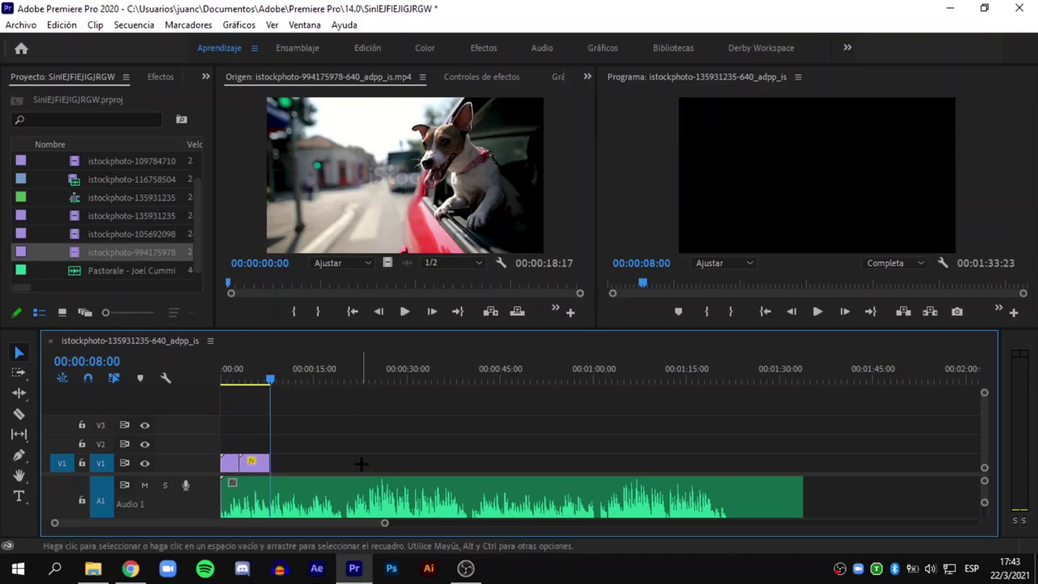
drag(271, 377, 272, 377)
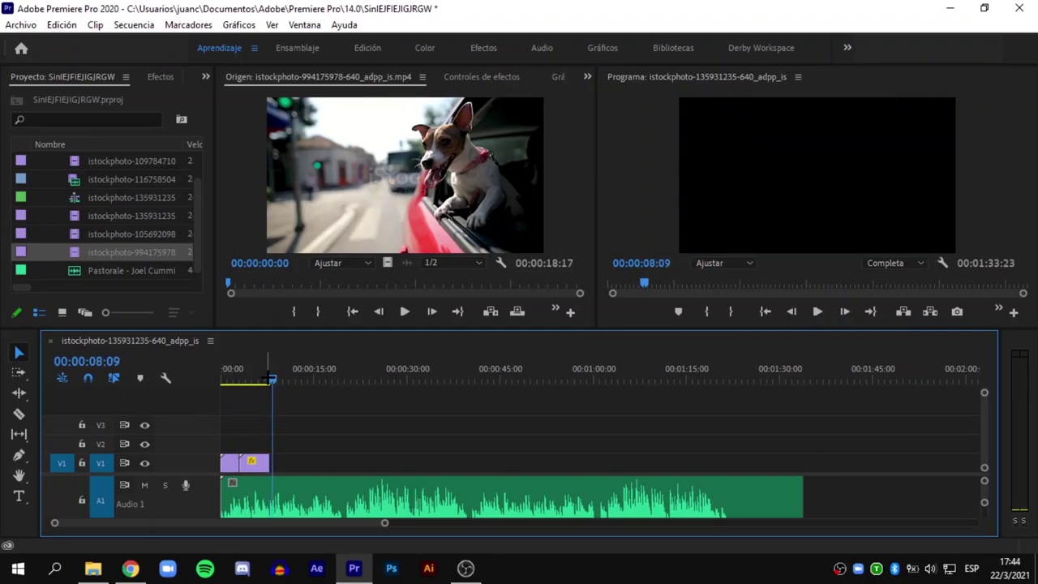
scroll(274, 493, right, 2)
scroll(274, 492, left, 2)
double_click(152, 215)
double_click(143, 178)
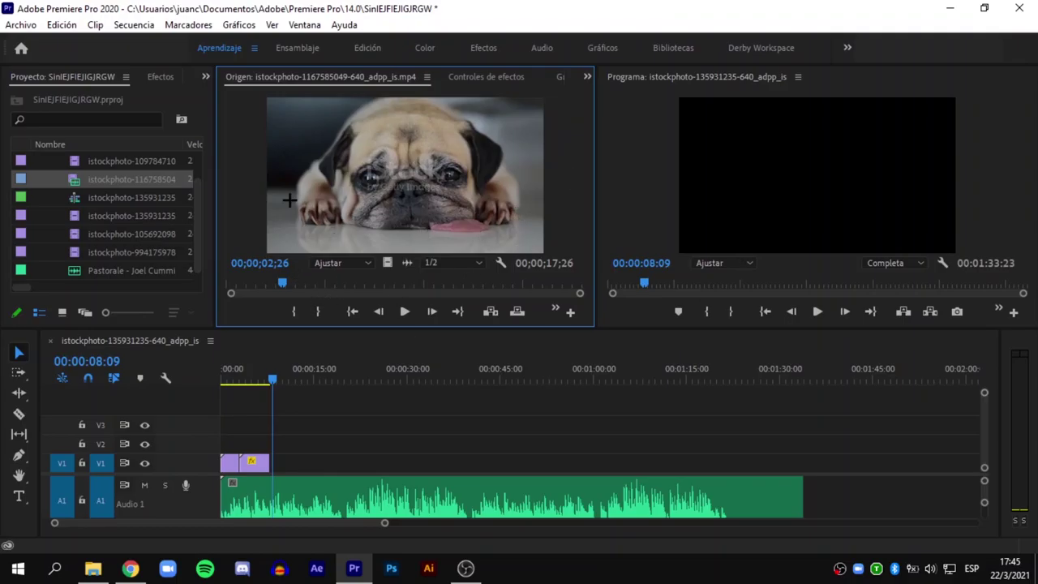
drag(282, 283, 228, 284)
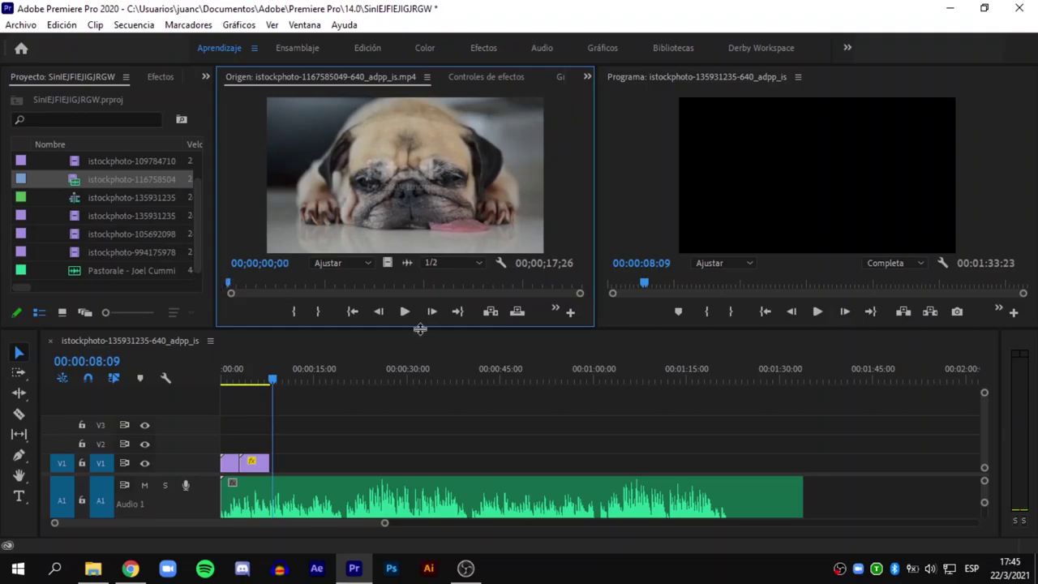
click(402, 309)
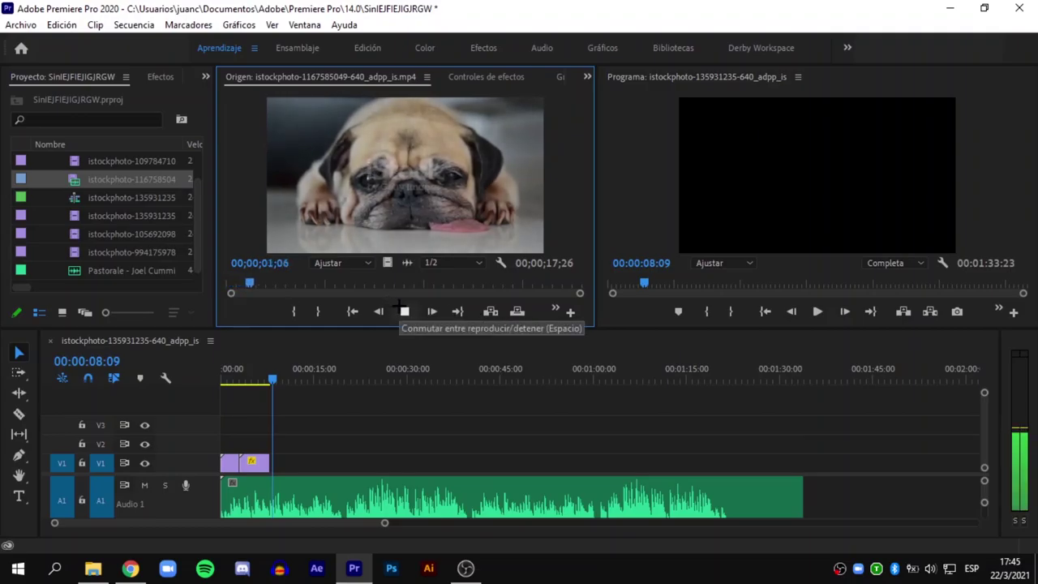
click(403, 309)
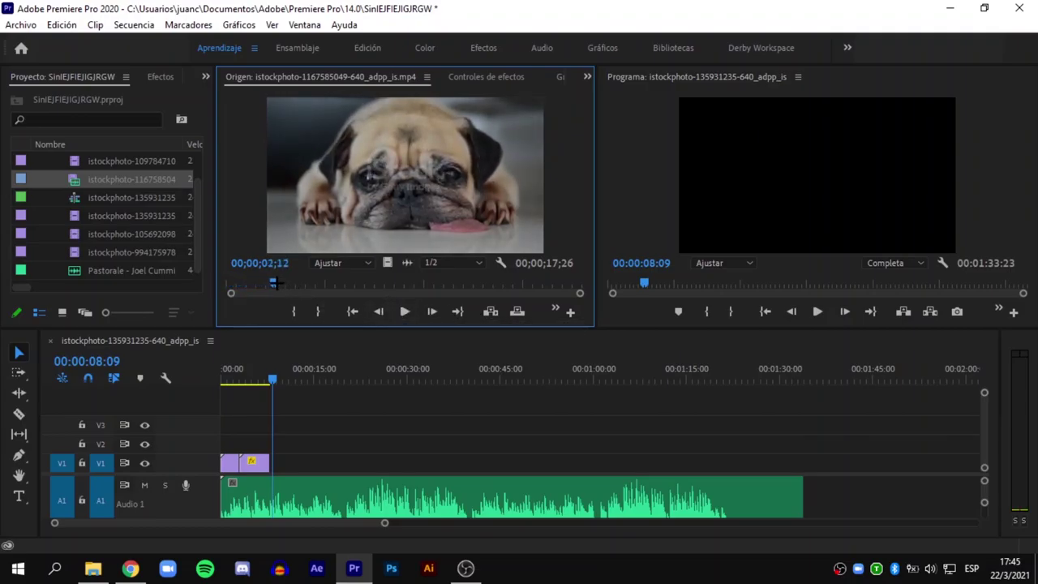
drag(273, 282, 228, 283)
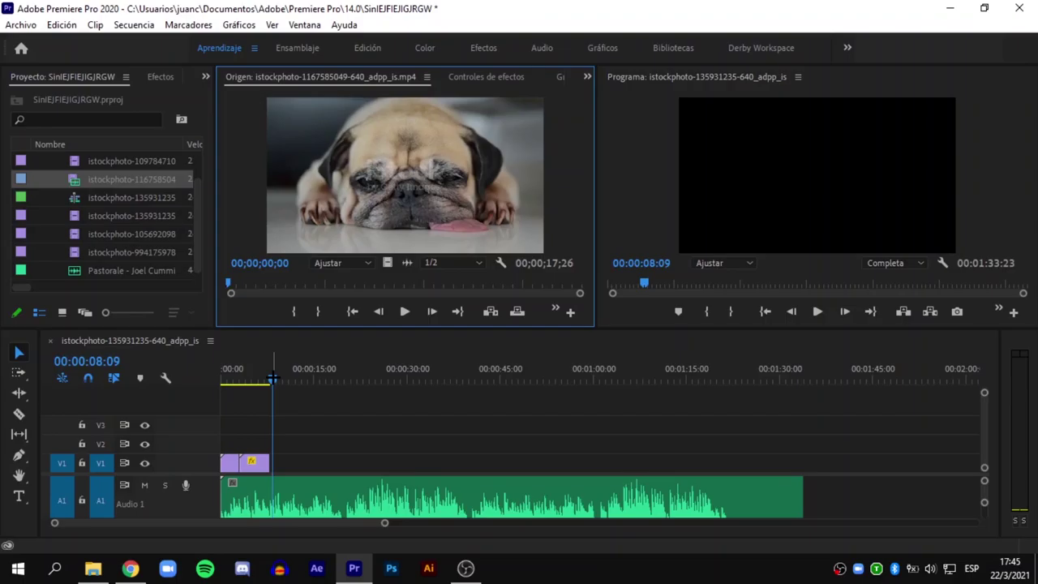
drag(274, 378, 268, 378)
key(Right)
key(Right)
key(Right)
key(Right)
key(Right)
key(Right)
key(Right)
key(Right)
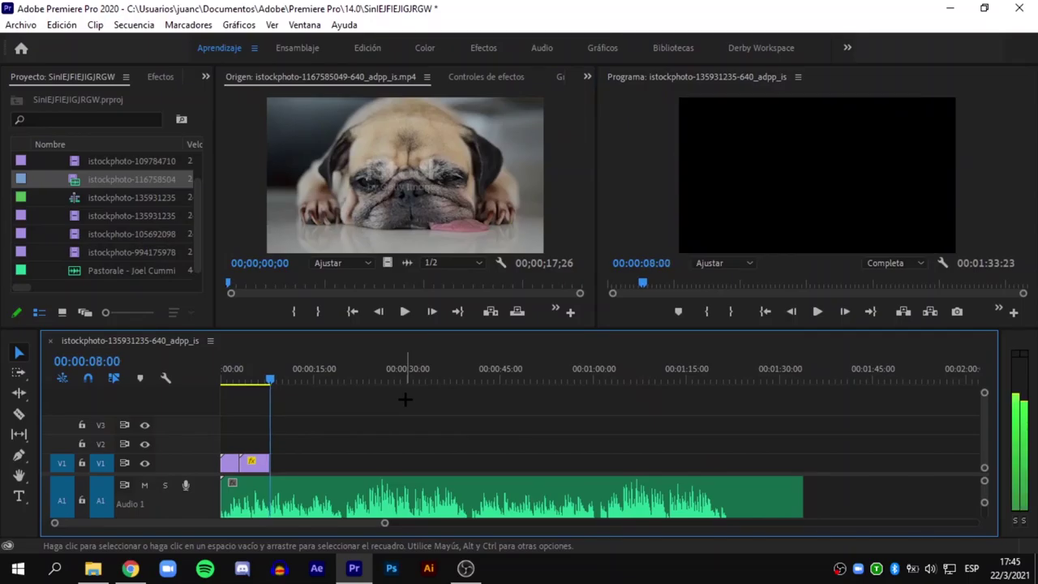
key(Left)
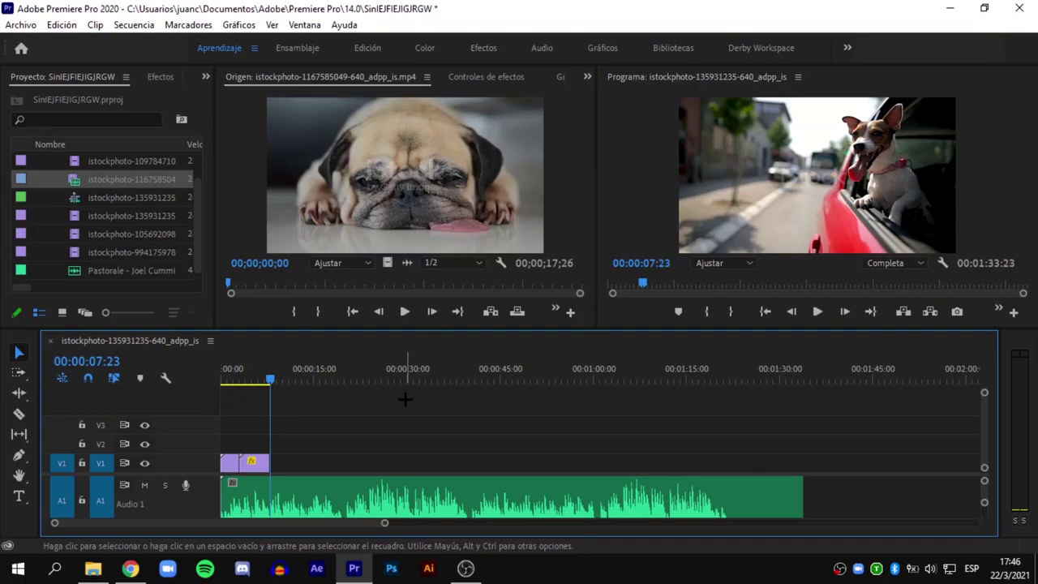
key(End)
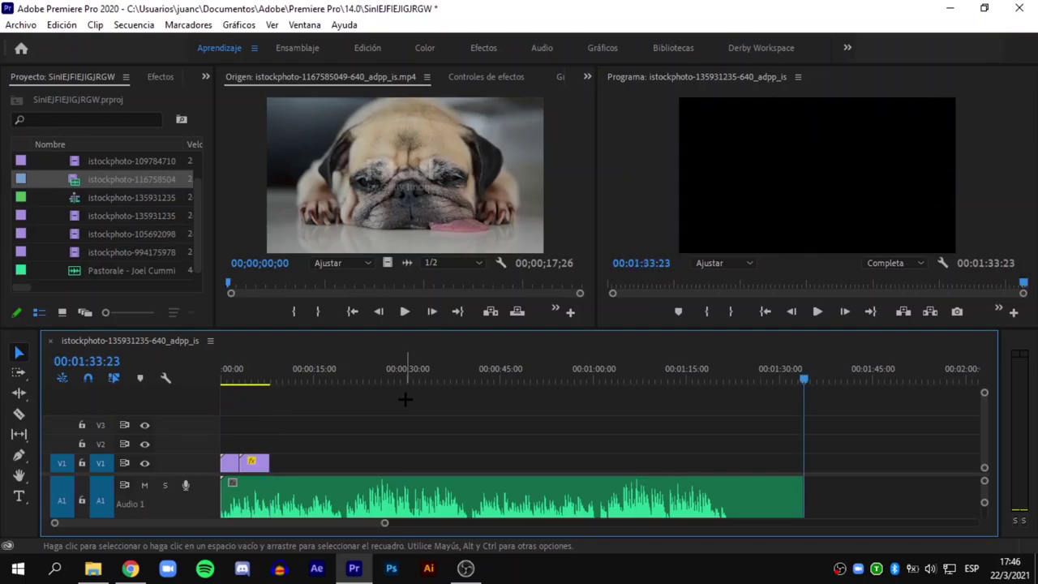
key(Home)
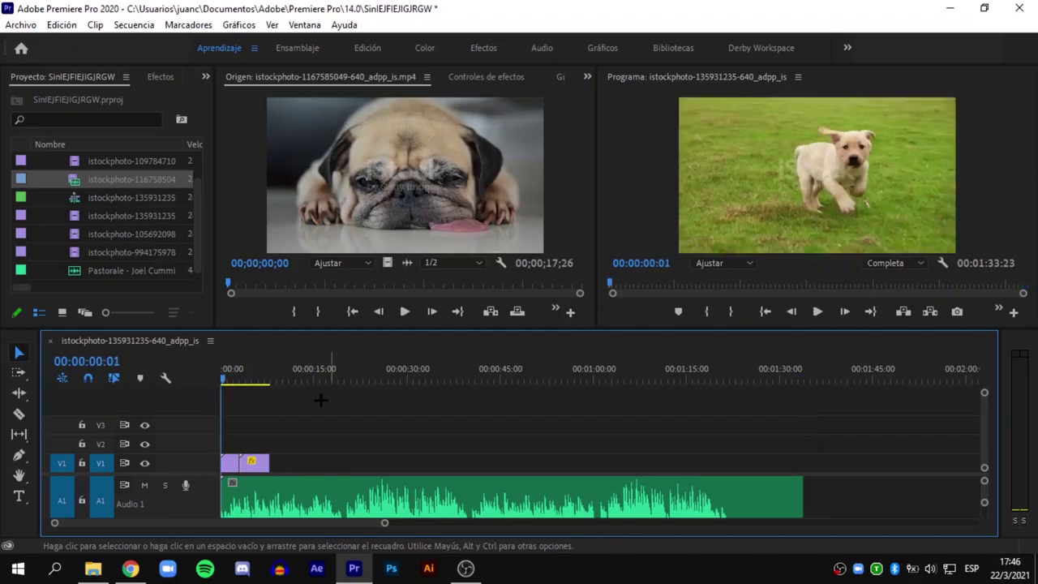
drag(249, 378, 270, 379)
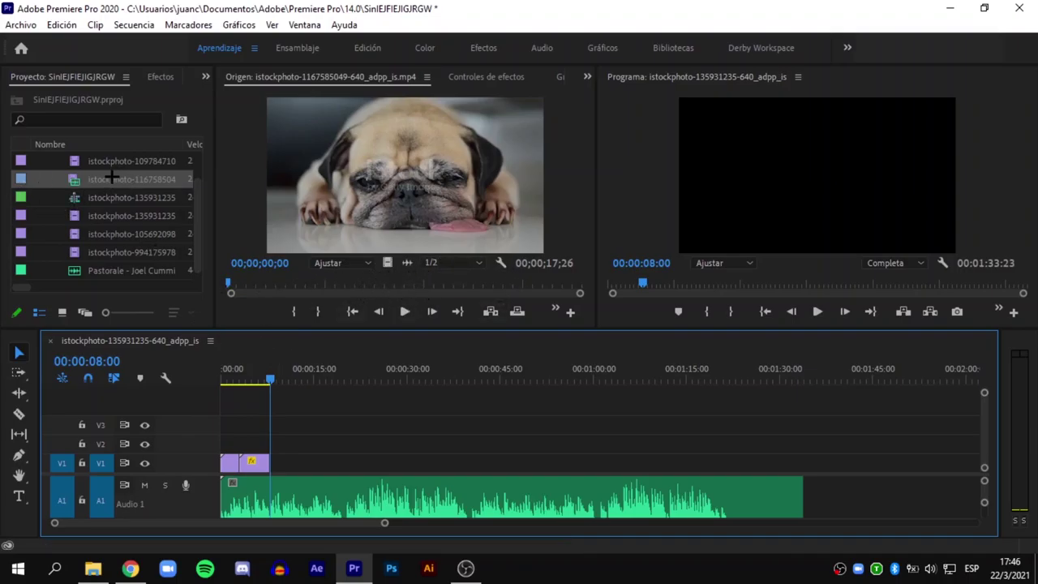
mouse_move(118, 178)
mouse_down()
mouse_move(292, 471)
mouse_move(122, 183)
mouse_up()
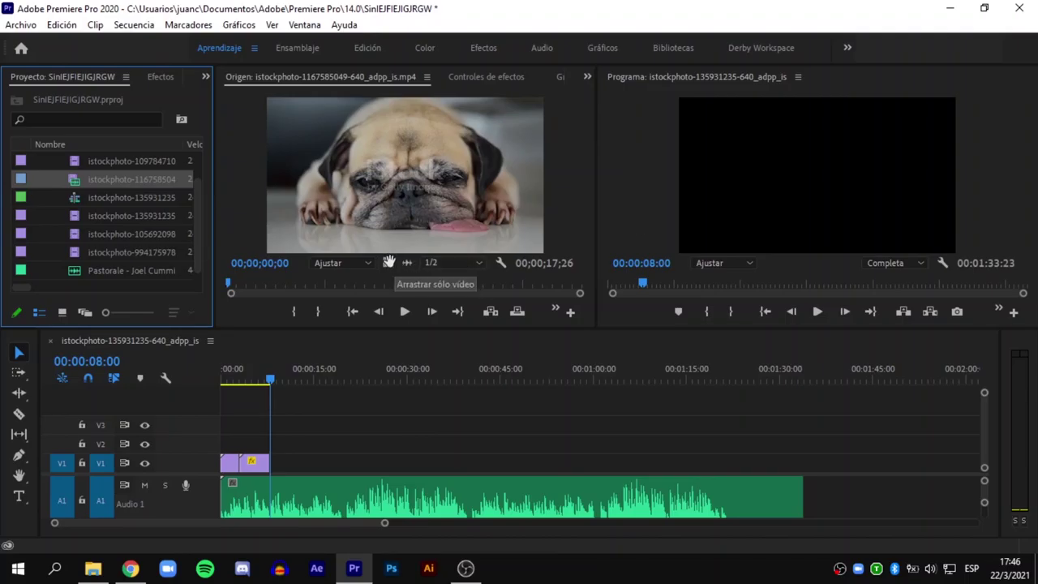
Step: Drop only the pug clip's video onto V1 at 00:00:08:00
drag(388, 263, 270, 466)
click(262, 378)
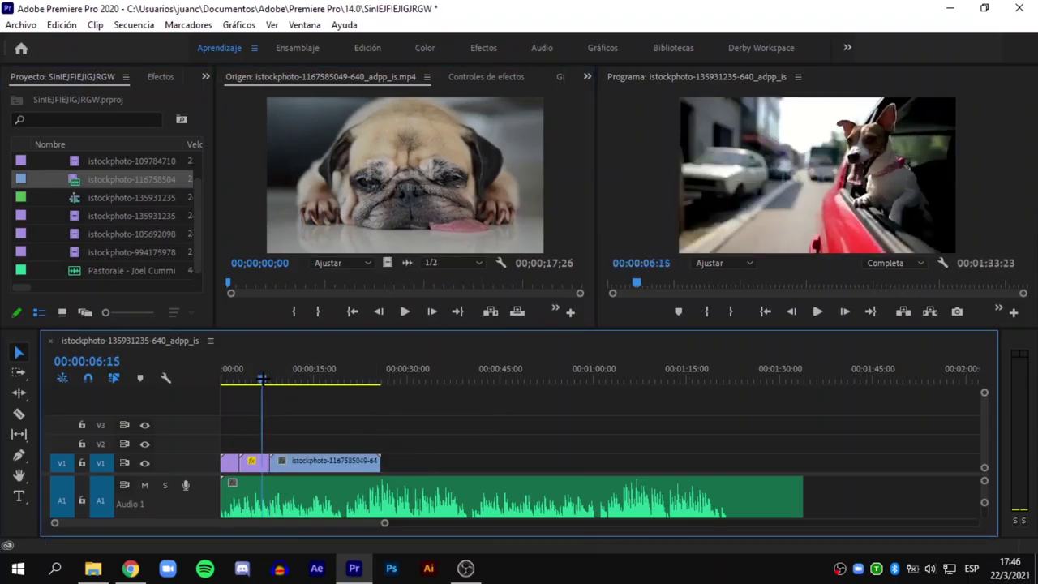
Step: Razor the pug clip at about 00:00:12:22 and delete the piece after the cut
drag(261, 378, 259, 378)
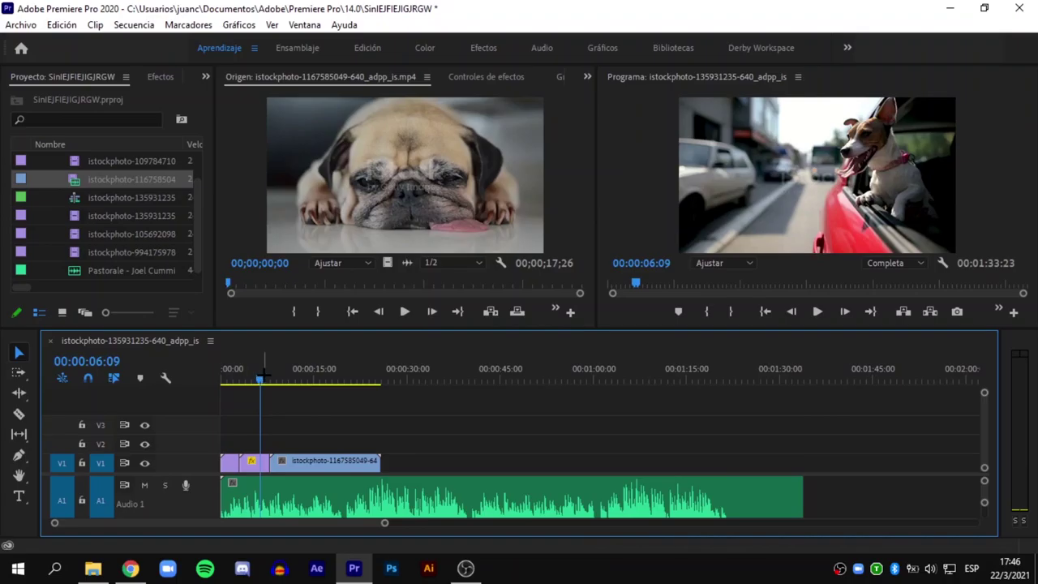
key(space)
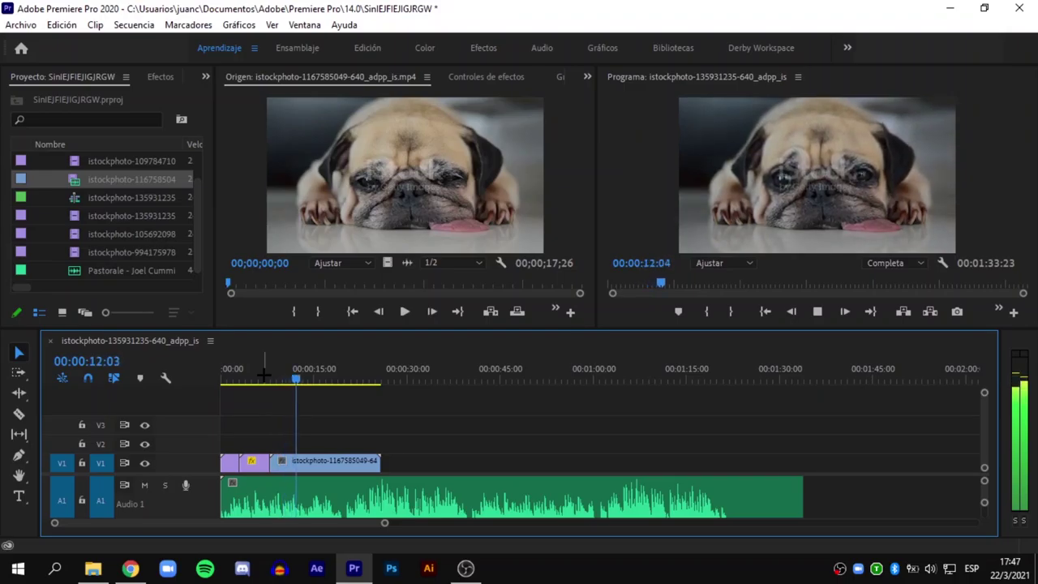
key(space)
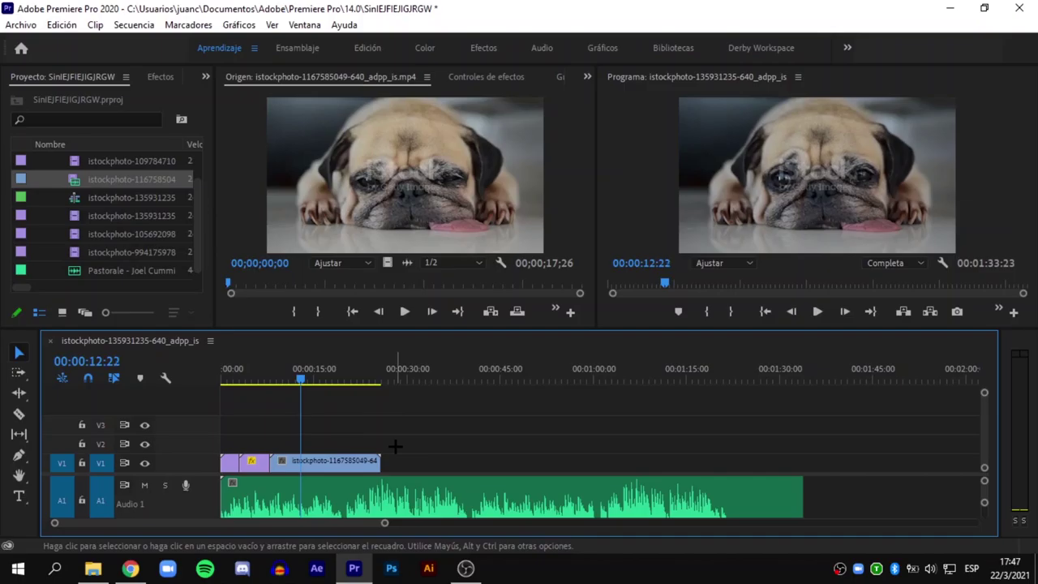
key(c)
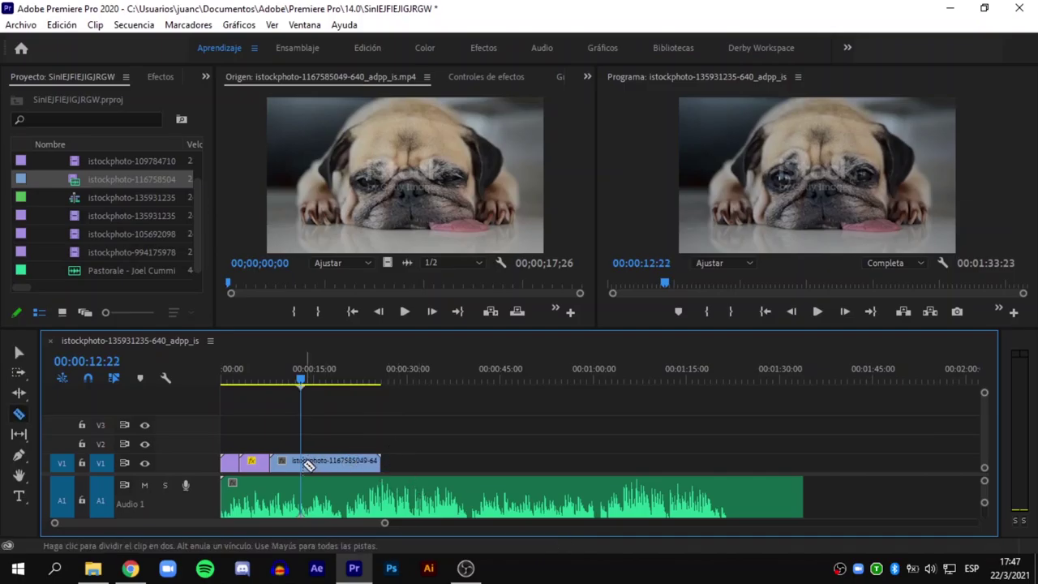
click(304, 463)
click(18, 352)
click(325, 463)
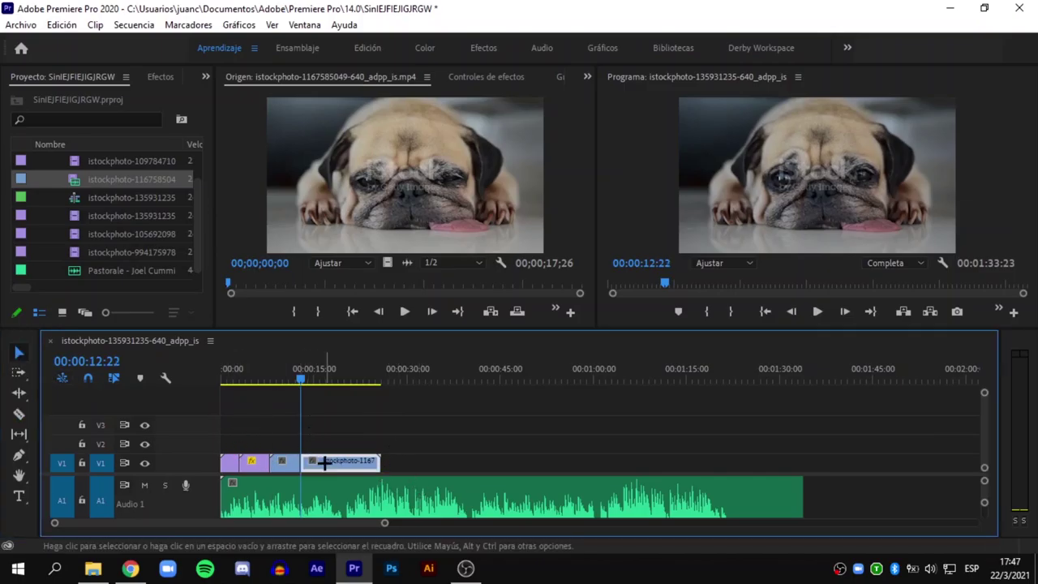
key(Delete)
Step: Replay the shortened pug clip's ending from about 11 seconds
click(290, 378)
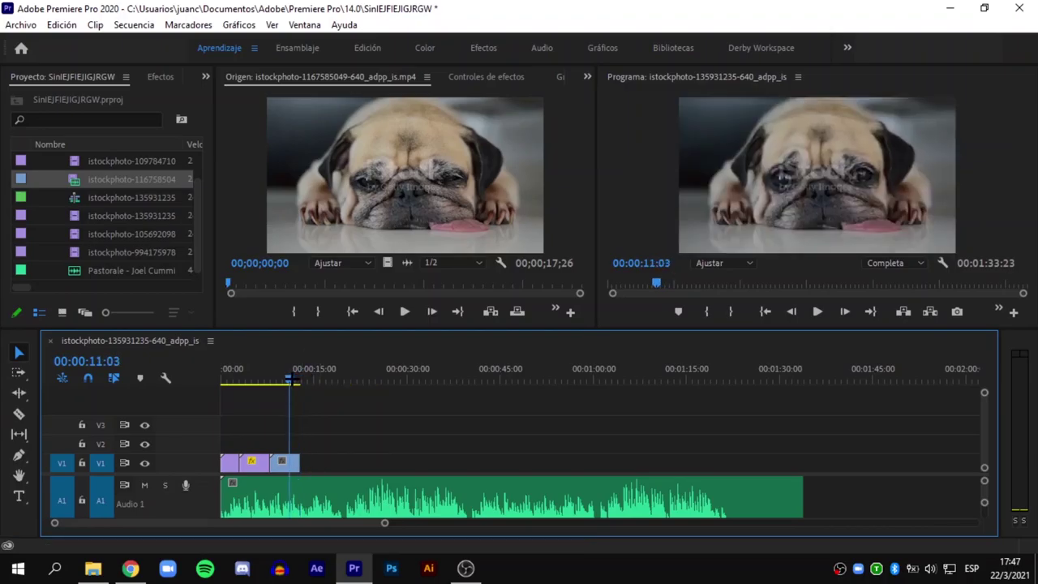
key(space)
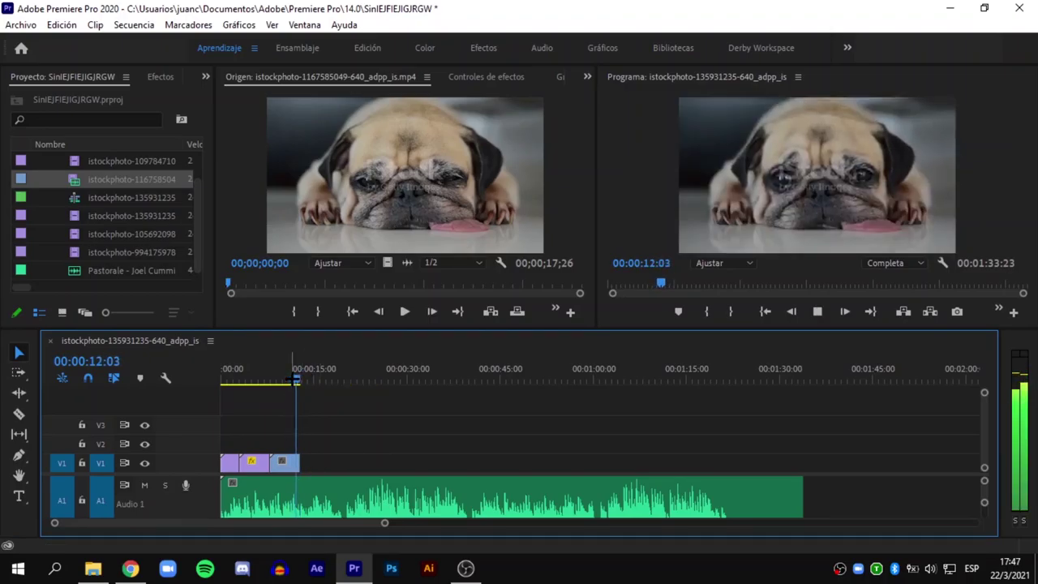
key(space)
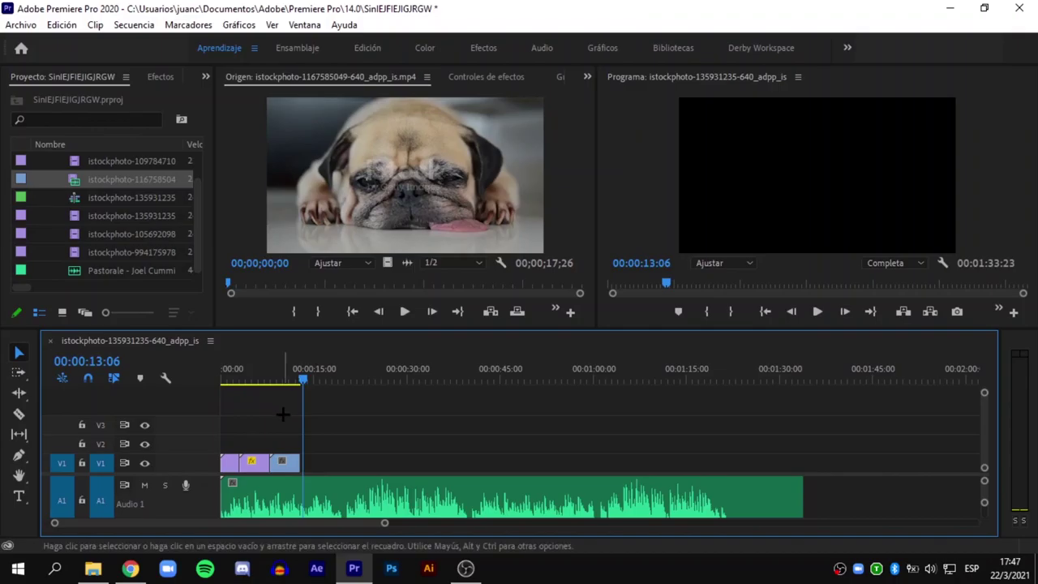
double_click(112, 215)
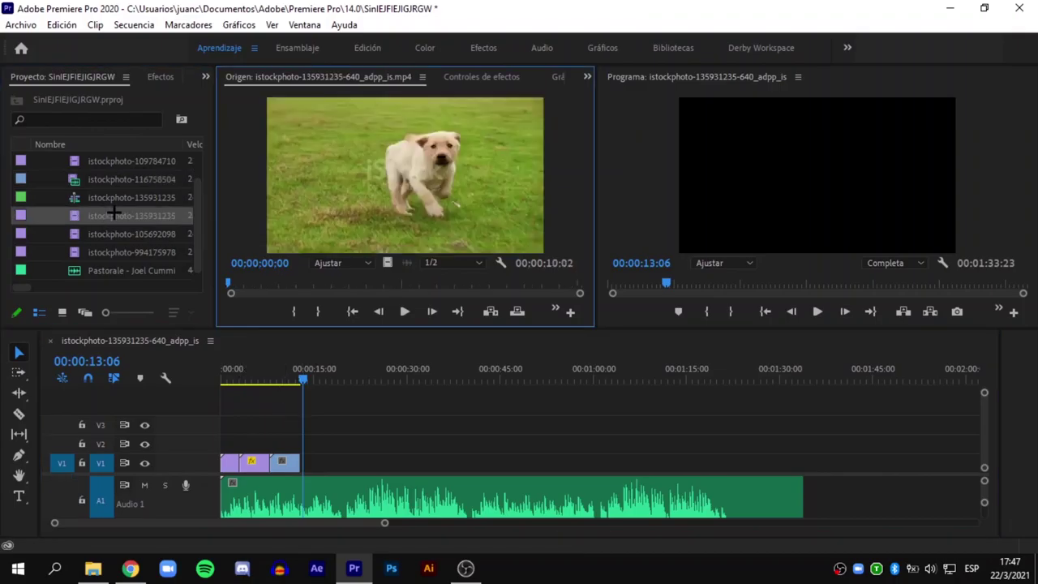
double_click(110, 234)
double_click(113, 251)
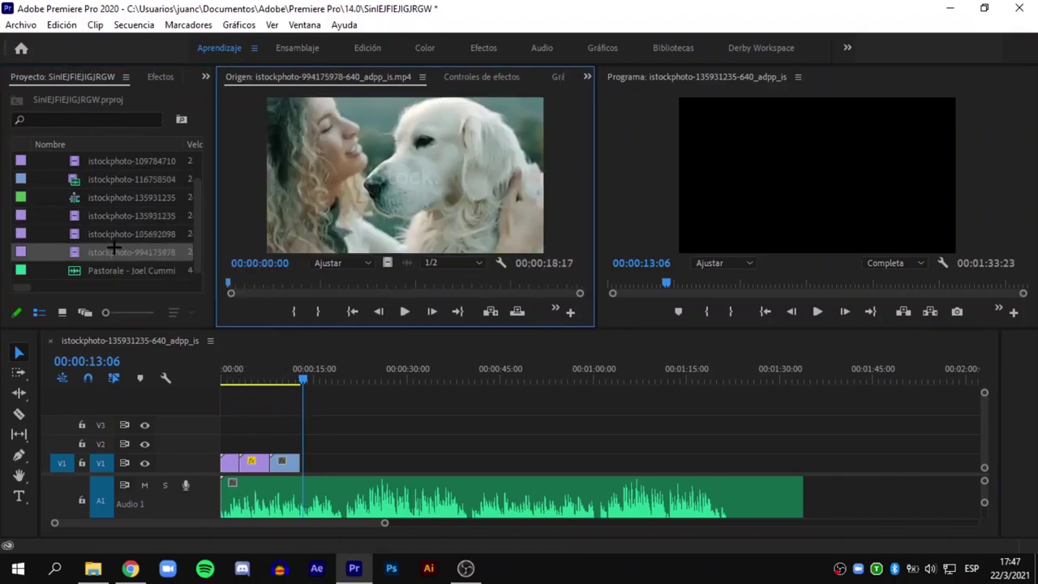
double_click(121, 161)
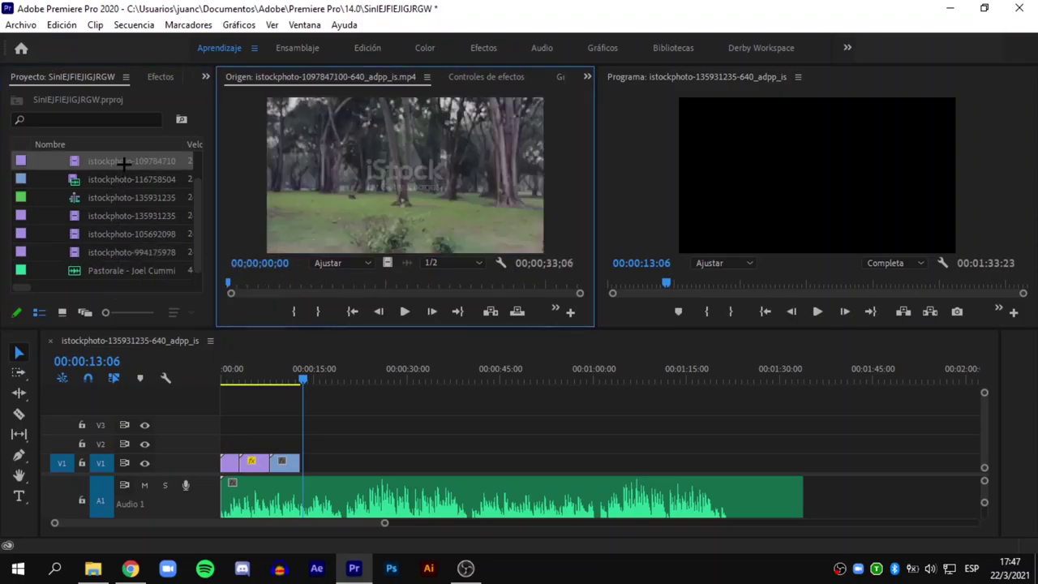
drag(122, 160, 306, 477)
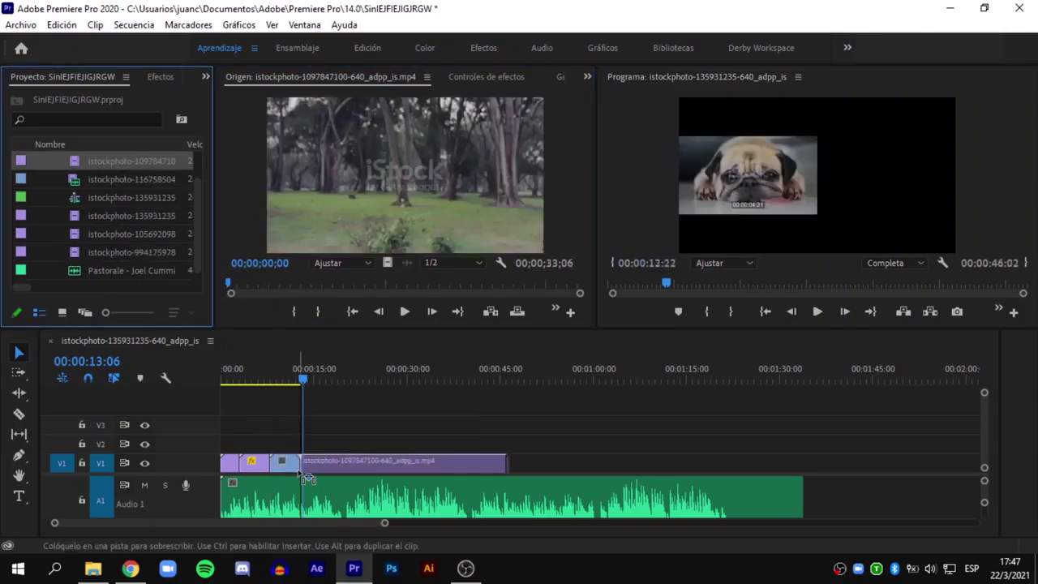
Step: Play the forest clip and set the playhead just before 20 seconds
drag(302, 365, 297, 366)
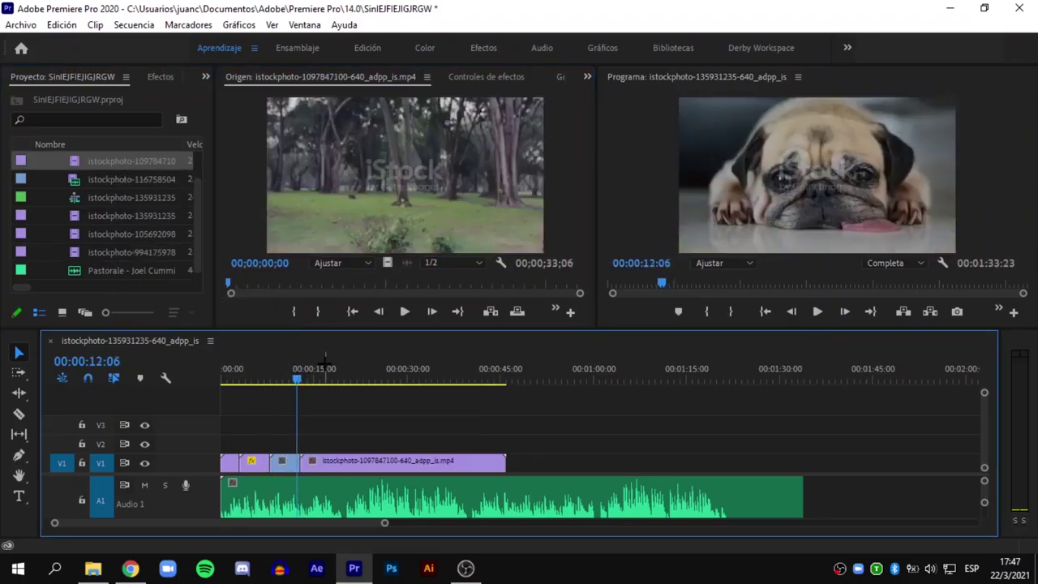
key(space)
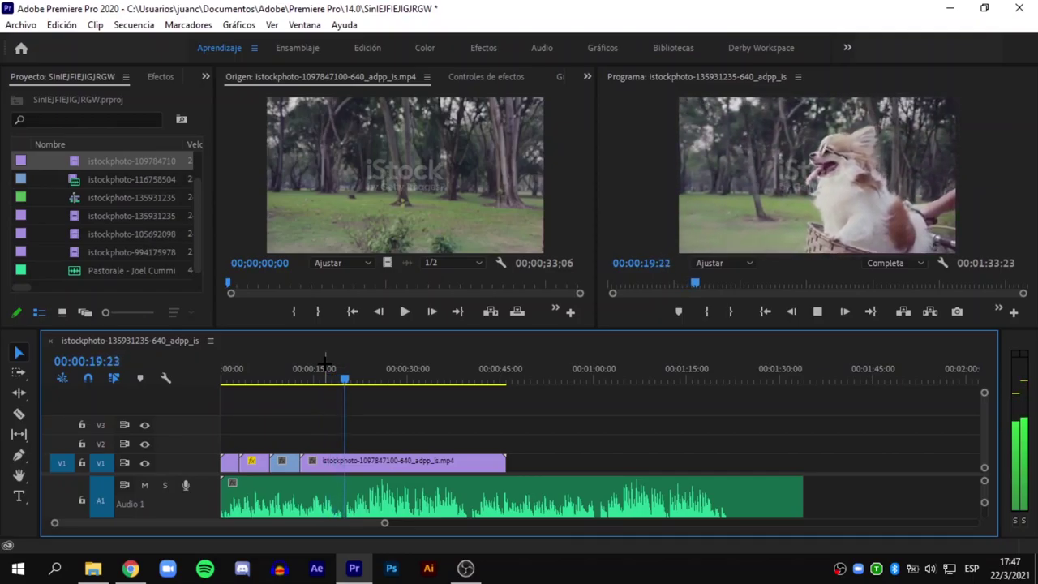
key(space)
key(Left)
key(Left)
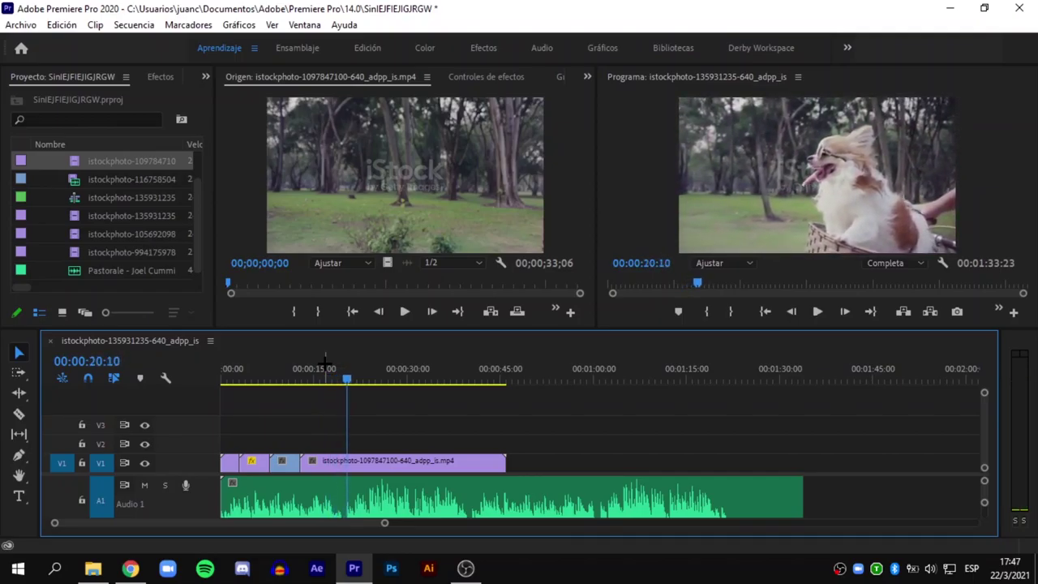
key(Left)
key(Left)
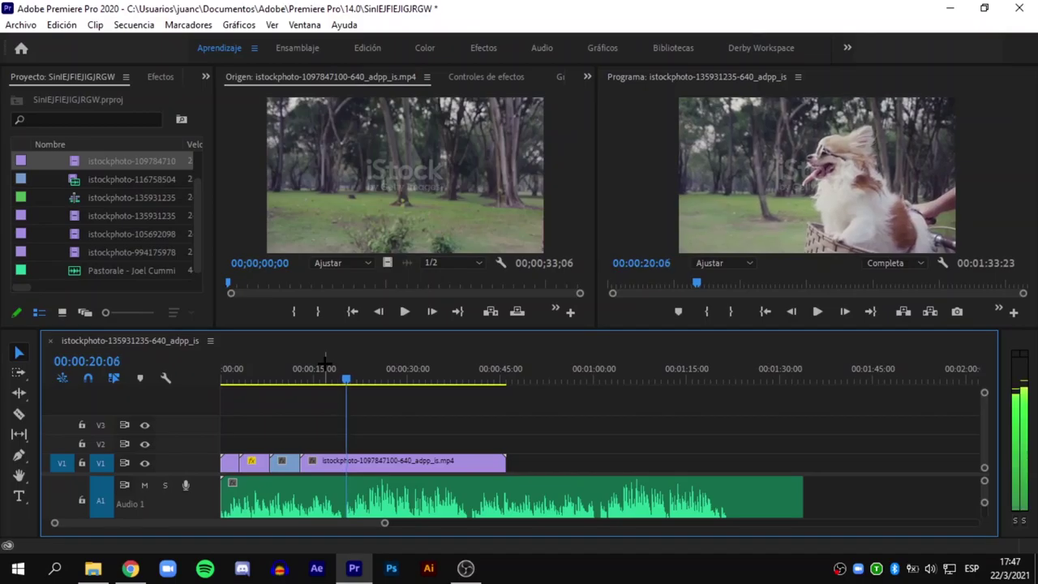
key(Left)
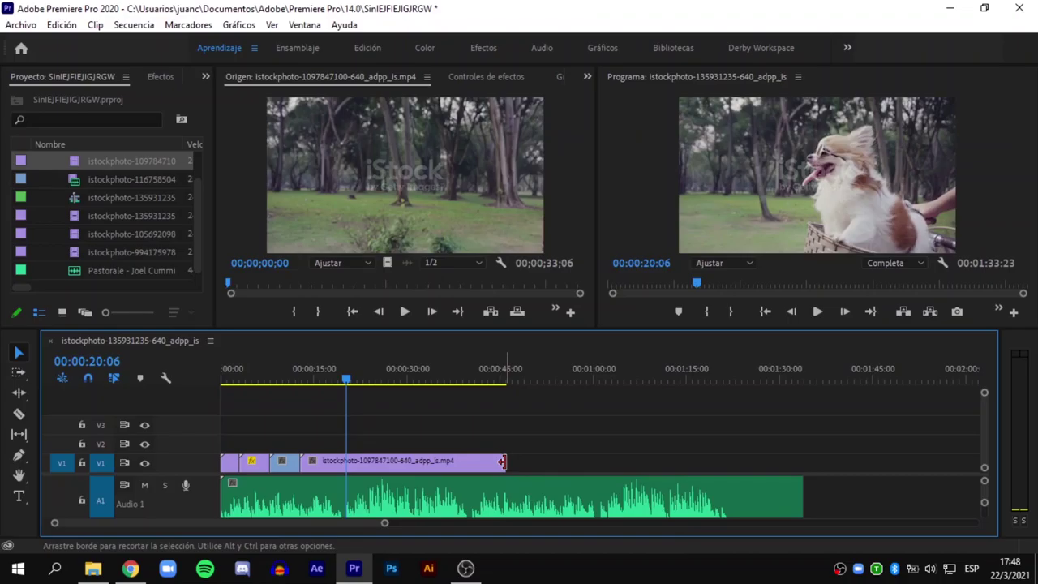
mouse_move(501, 461)
mouse_down()
mouse_move(346, 464)
mouse_move(337, 476)
mouse_up()
click(341, 380)
drag(339, 384, 327, 387)
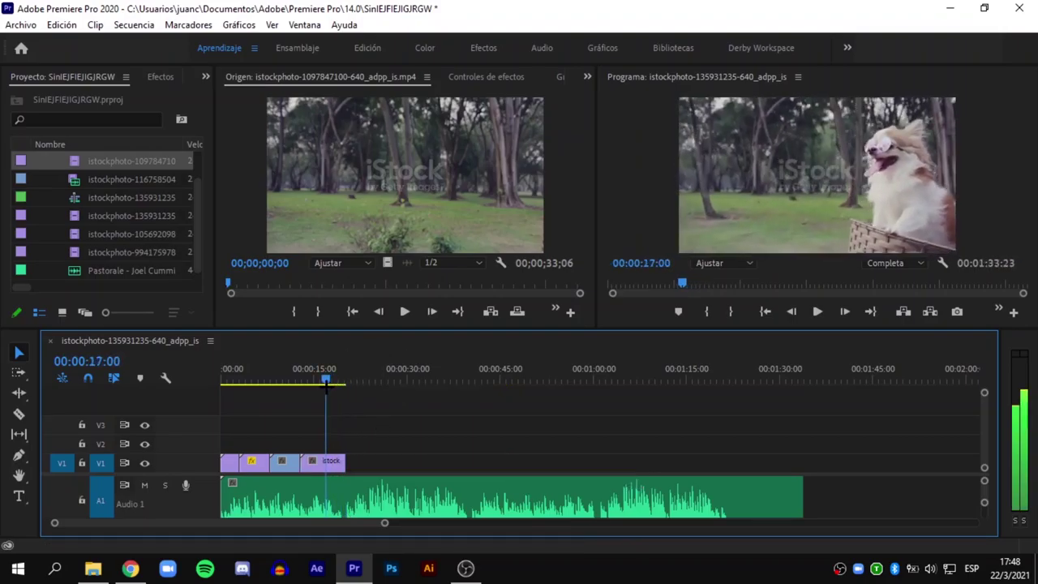
key(space)
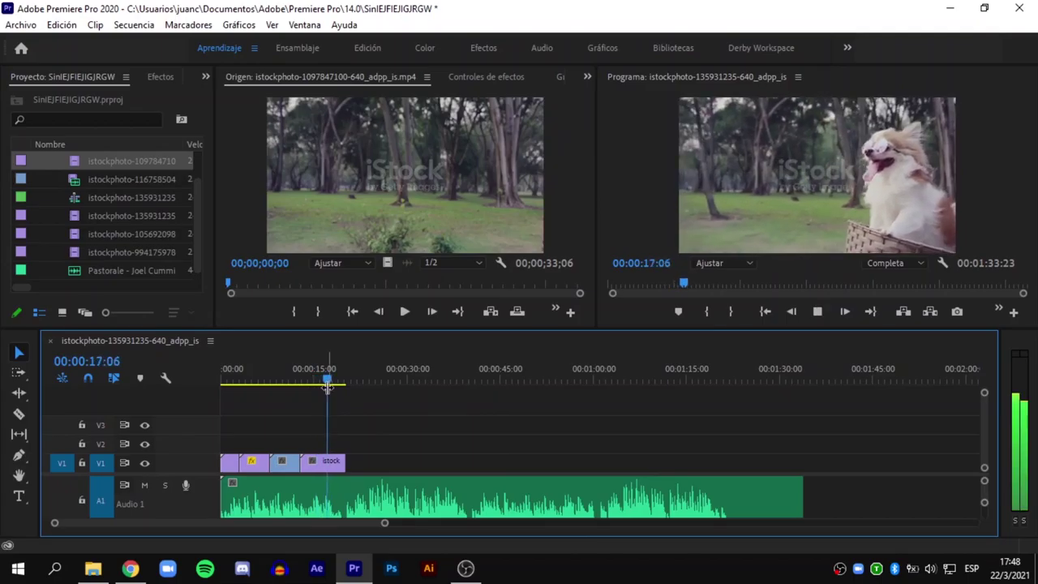
key(space)
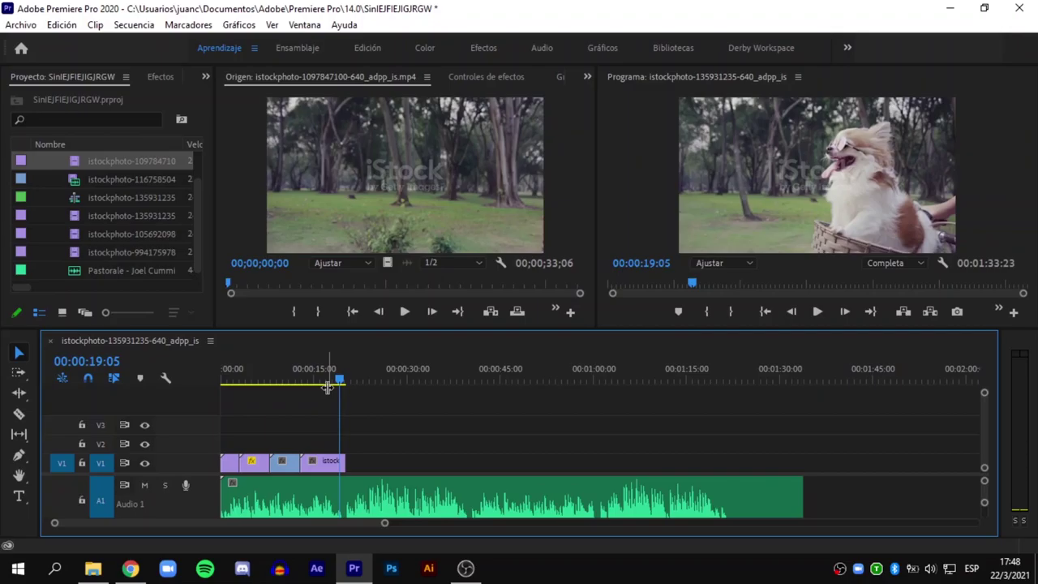
key(space)
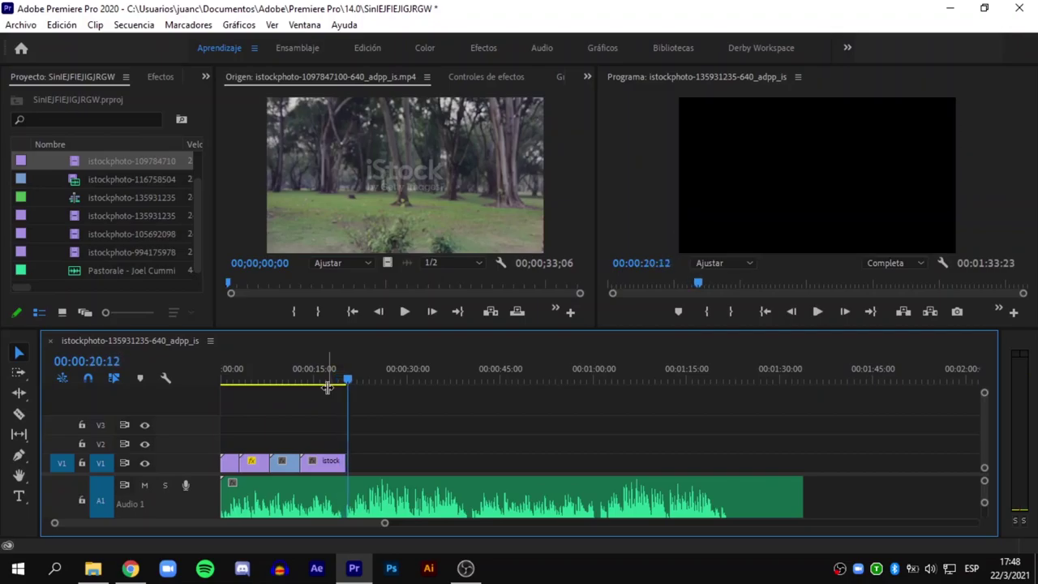
mouse_move(327, 382)
mouse_down()
mouse_move(282, 378)
mouse_move(315, 380)
mouse_up()
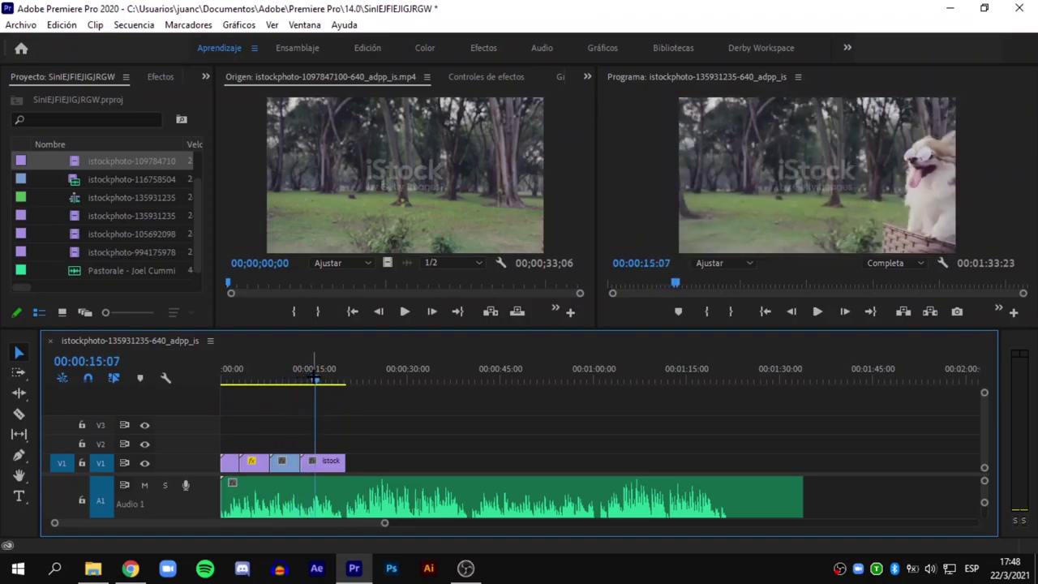
key(space)
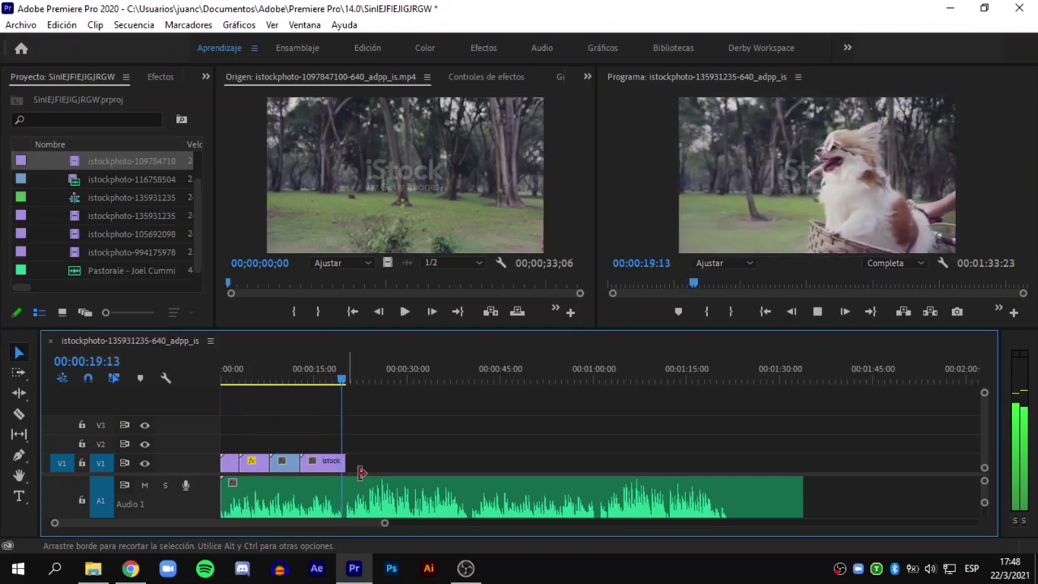
key(space)
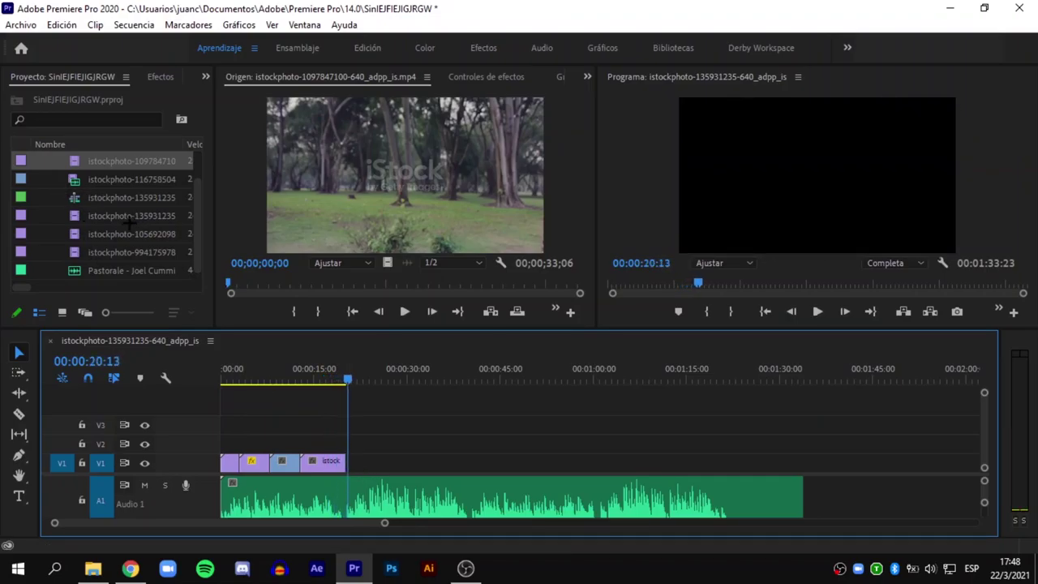
Step: Preview project clips and place the woman-and-golden-retriever clip on V1 after the existing clips
double_click(128, 217)
double_click(130, 249)
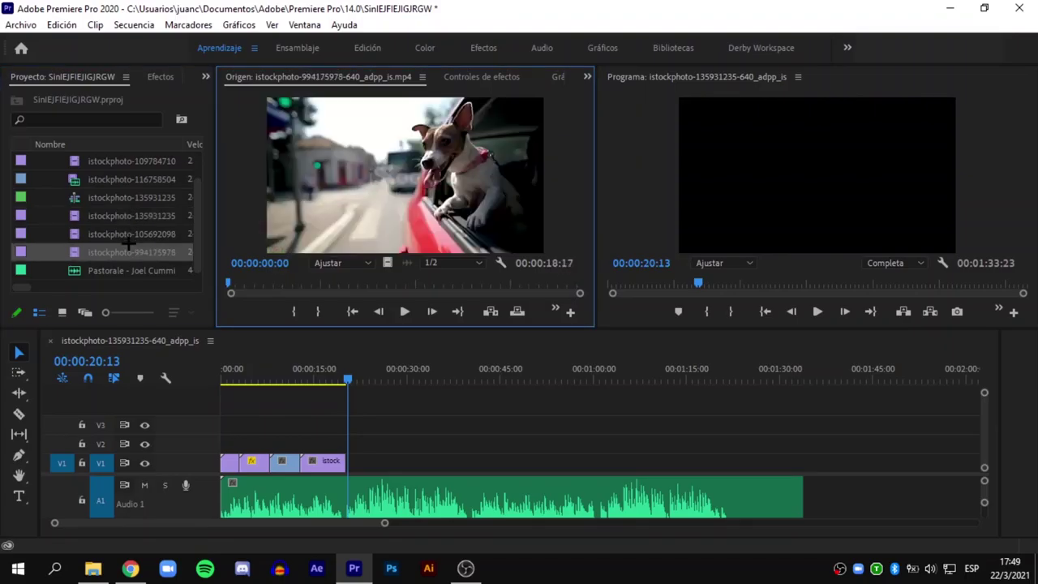
double_click(142, 162)
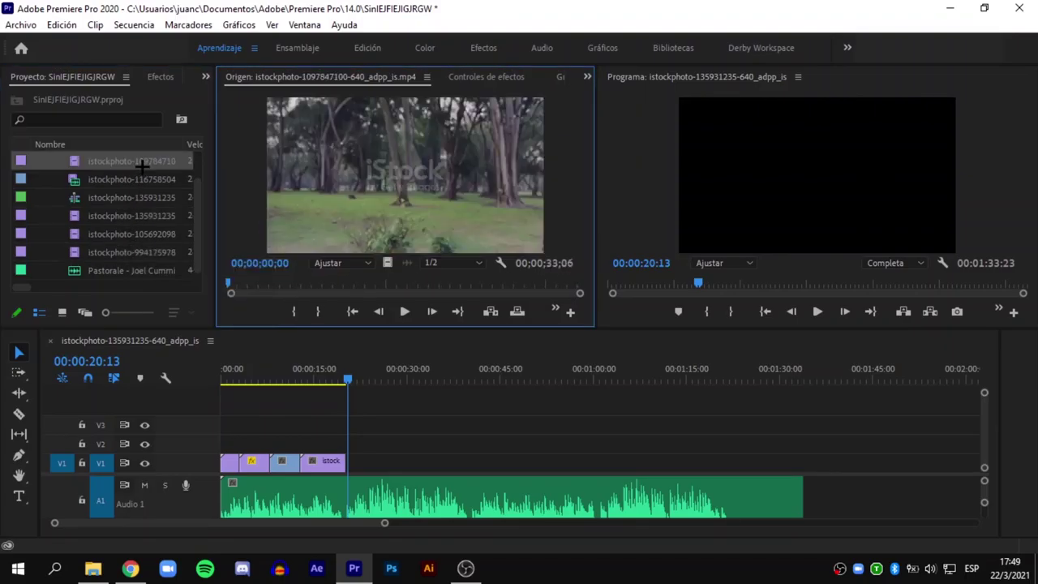
double_click(130, 248)
double_click(130, 234)
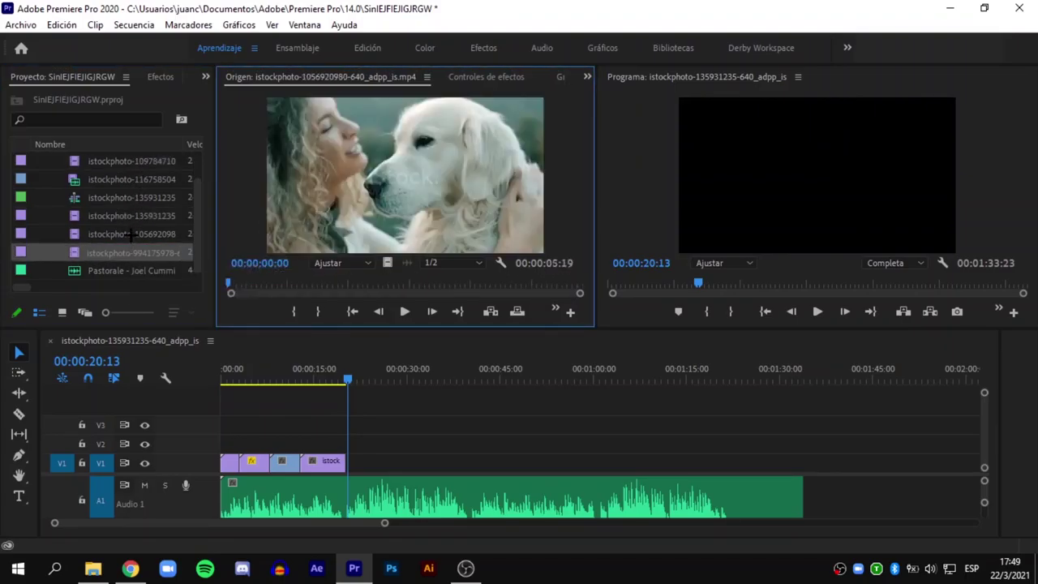
drag(130, 234, 362, 468)
Step: Play back the newly added retriever clip to review it
click(345, 377)
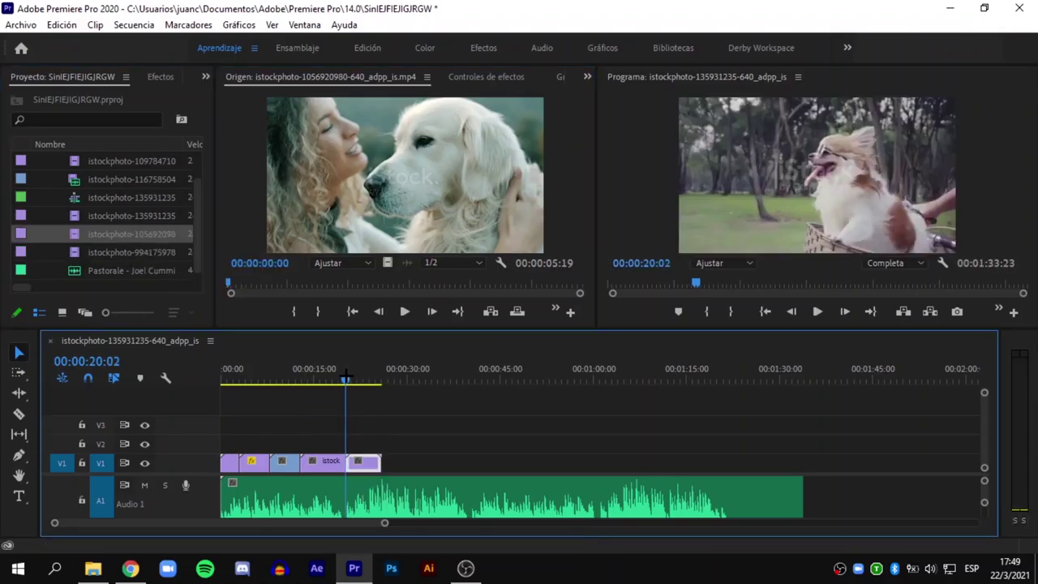
key(space)
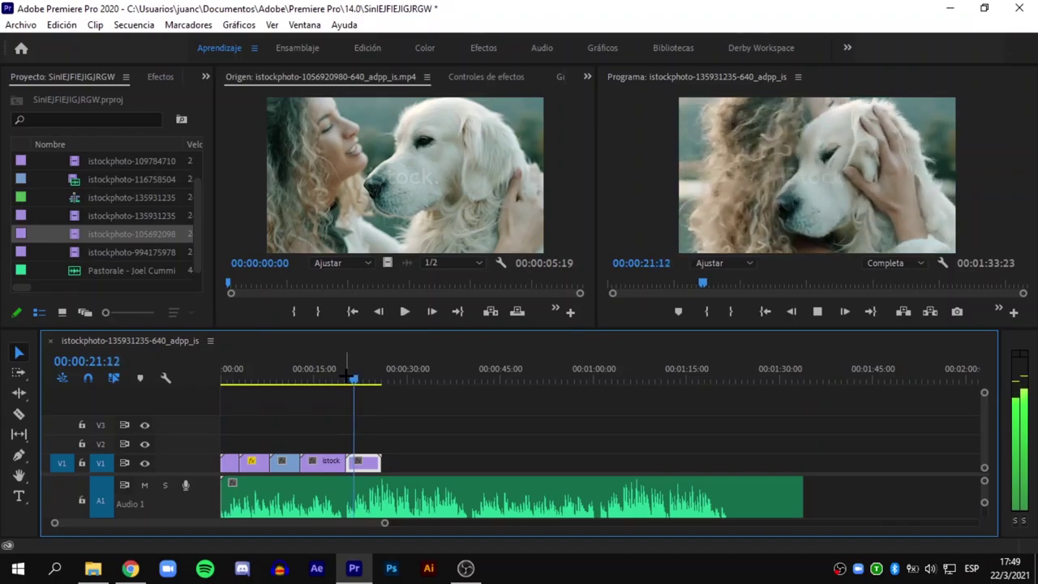
key(space)
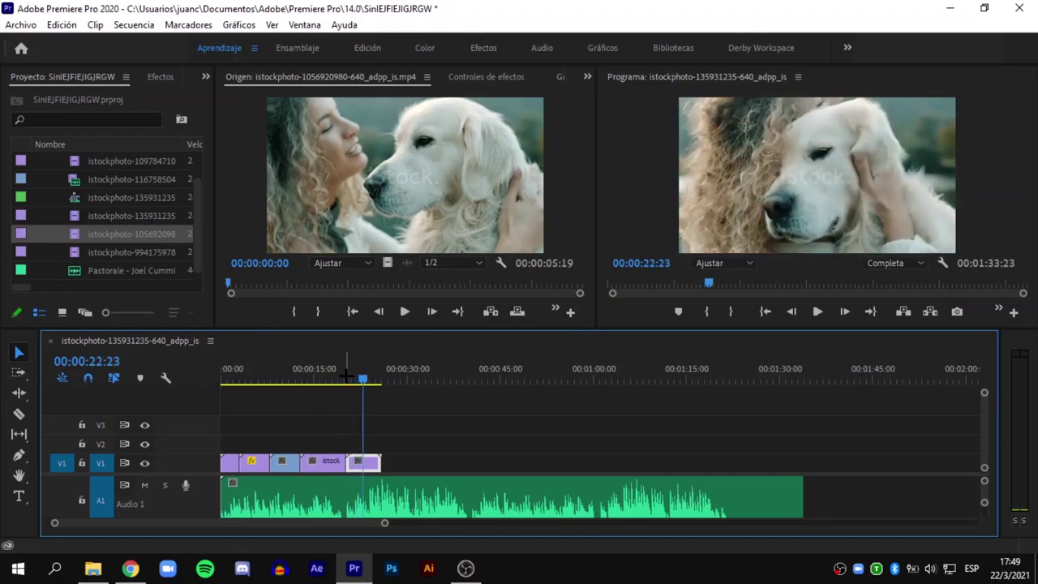
key(space)
key(space)
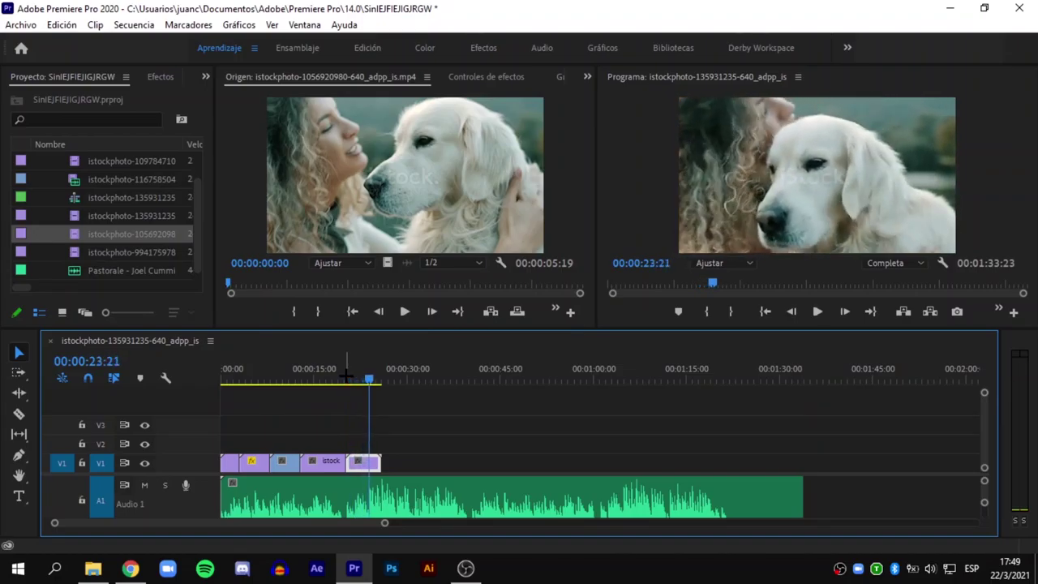
key(space)
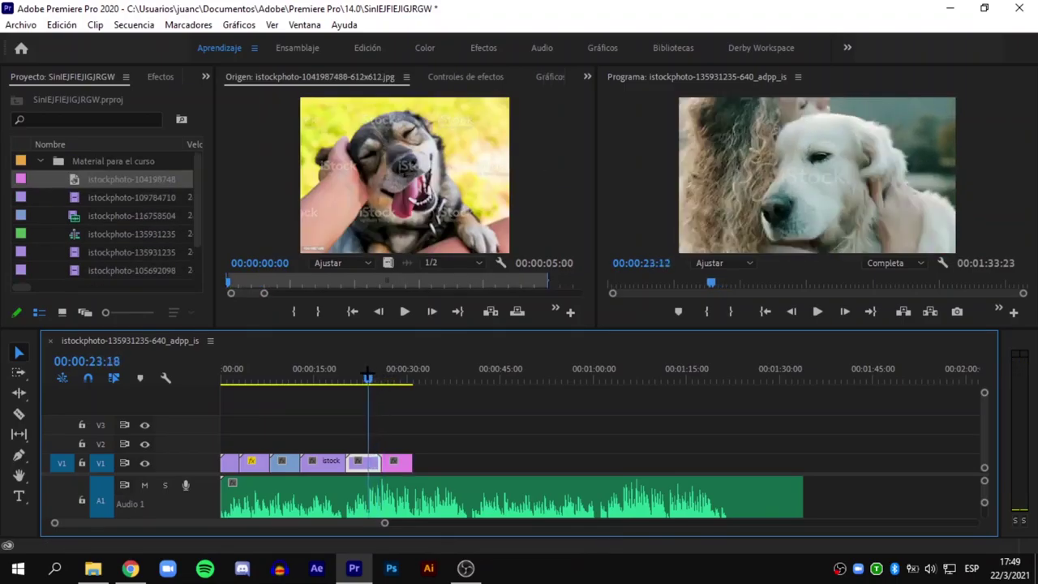
drag(385, 378, 365, 377)
key(space)
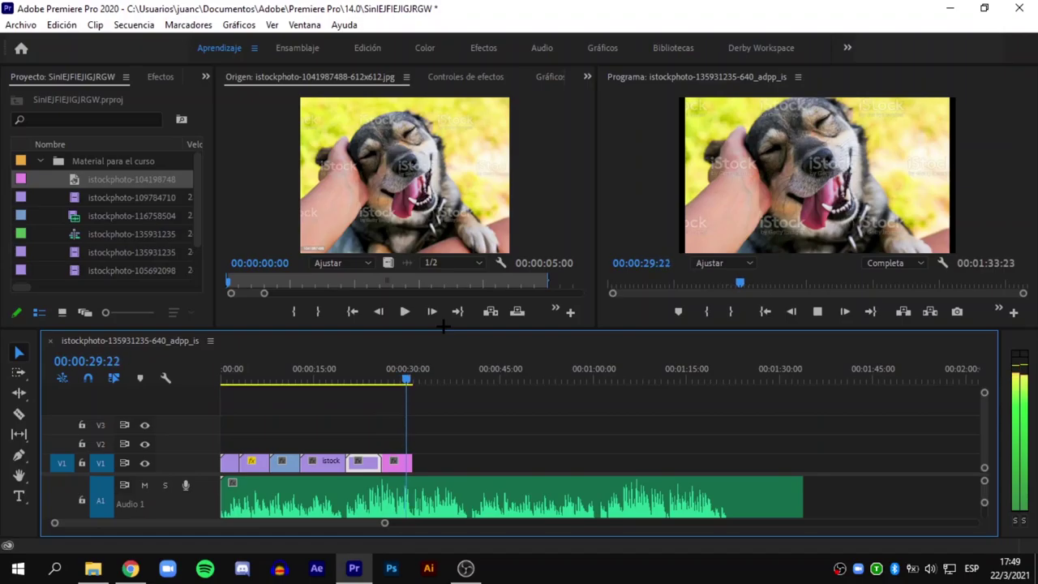
Step: Lengthen the dog photo on V1 and return to the retriever clip at 00:00:25:17
key(space)
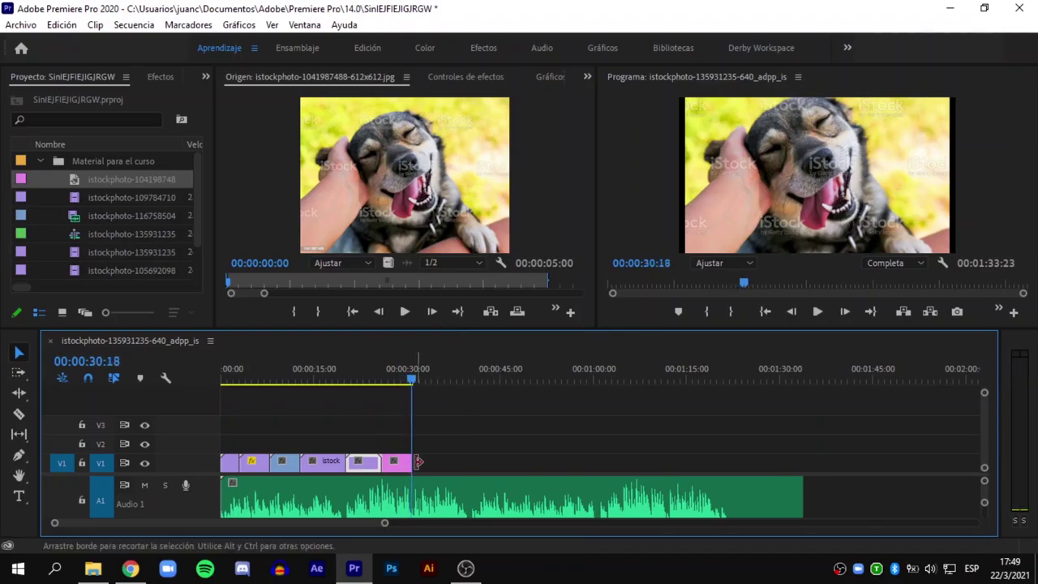
mouse_move(406, 464)
mouse_down()
mouse_move(447, 463)
mouse_move(456, 479)
mouse_move(447, 484)
mouse_up()
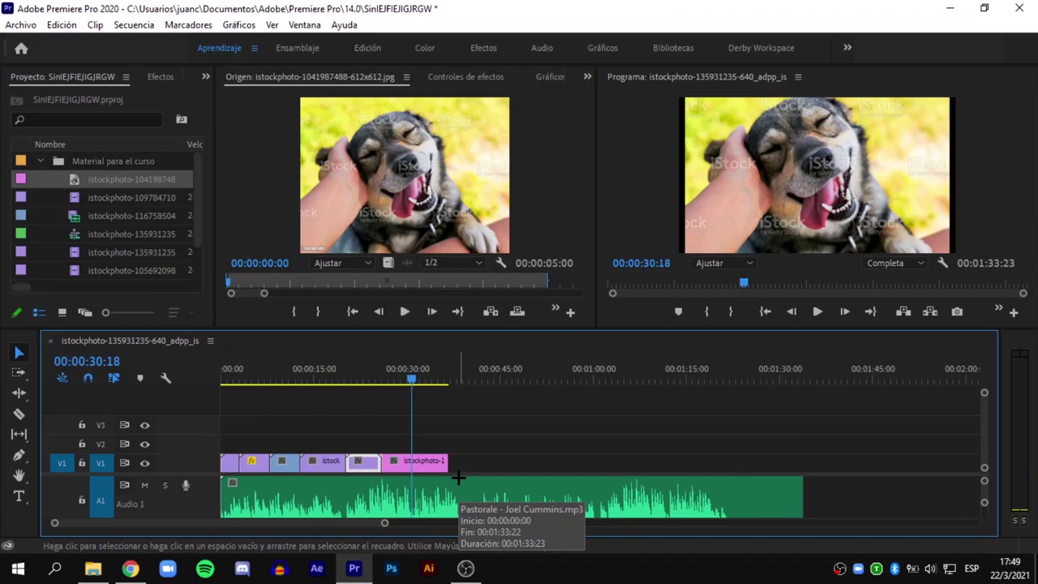
key(space)
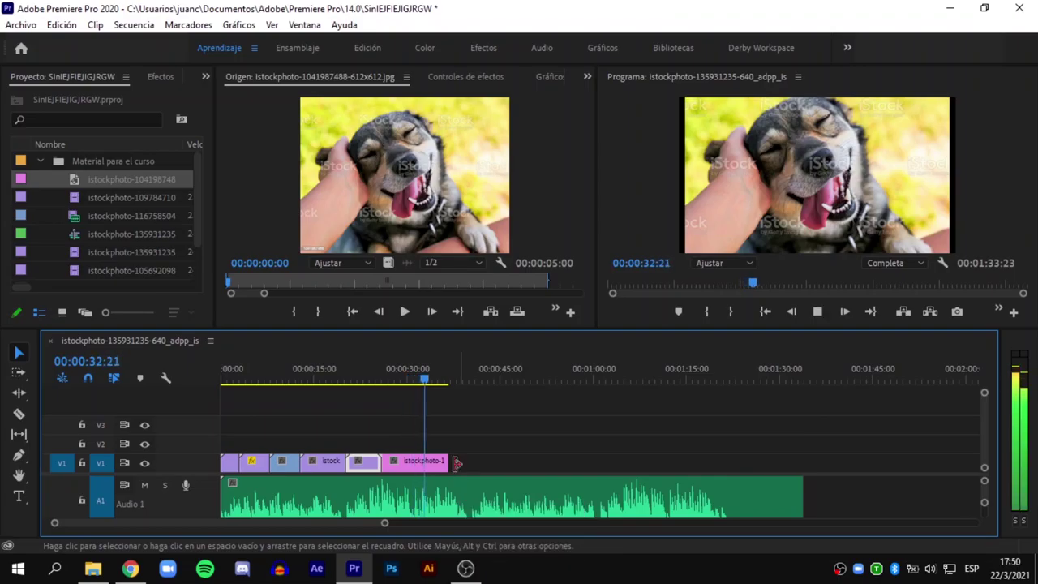
key(space)
click(413, 379)
drag(412, 379, 384, 394)
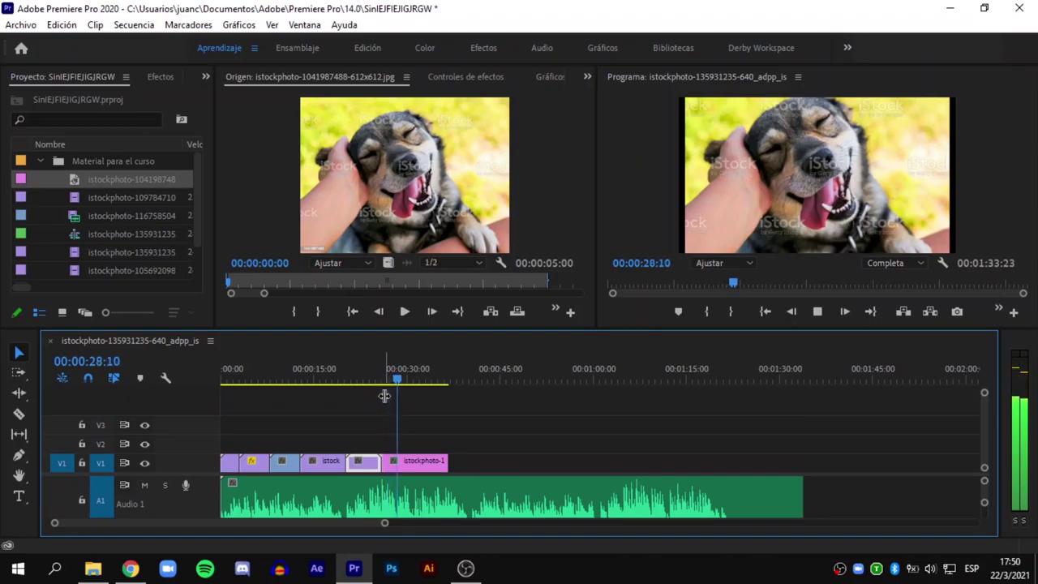
Step: Cut the photo and music at 00:00:29:21 and delete the photo's leftover end
key(space)
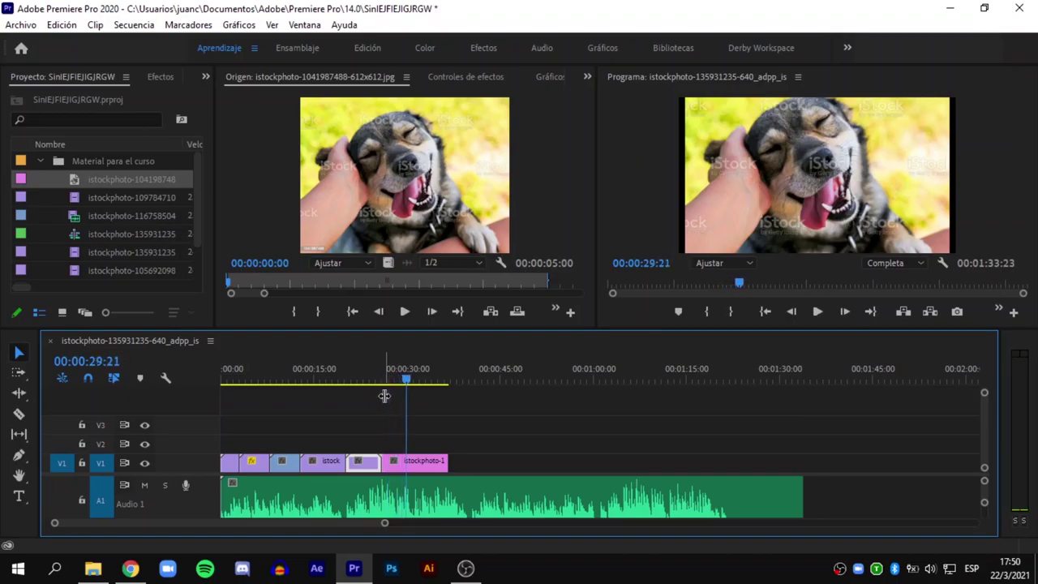
key(ctrl+k)
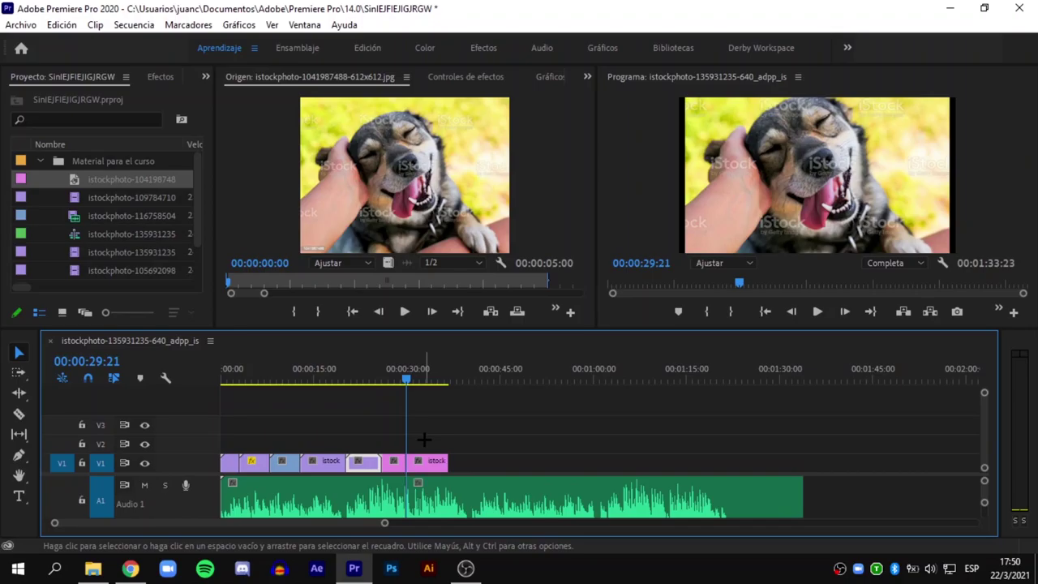
click(434, 462)
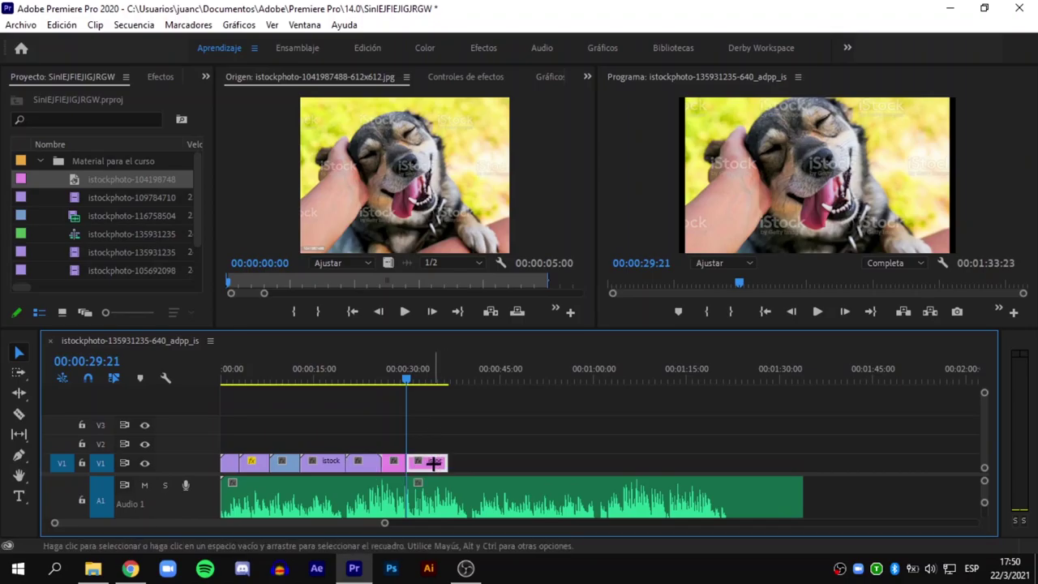
key(Delete)
mouse_move(408, 375)
mouse_down()
mouse_move(266, 375)
mouse_move(429, 371)
mouse_up()
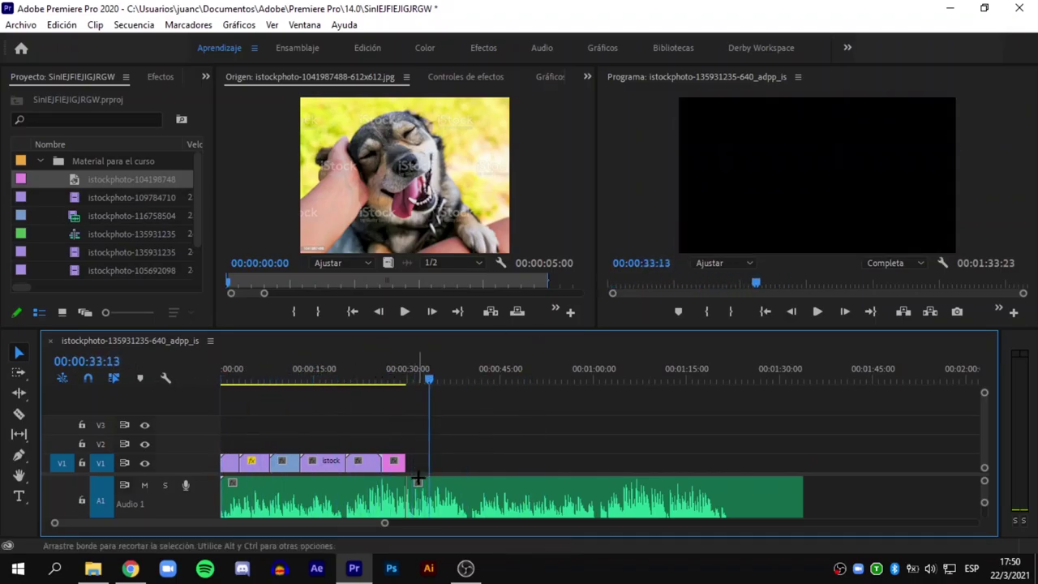
Step: Delete the A1 music after the 00:00:29:21 cut and replay the sequence from the start
click(418, 491)
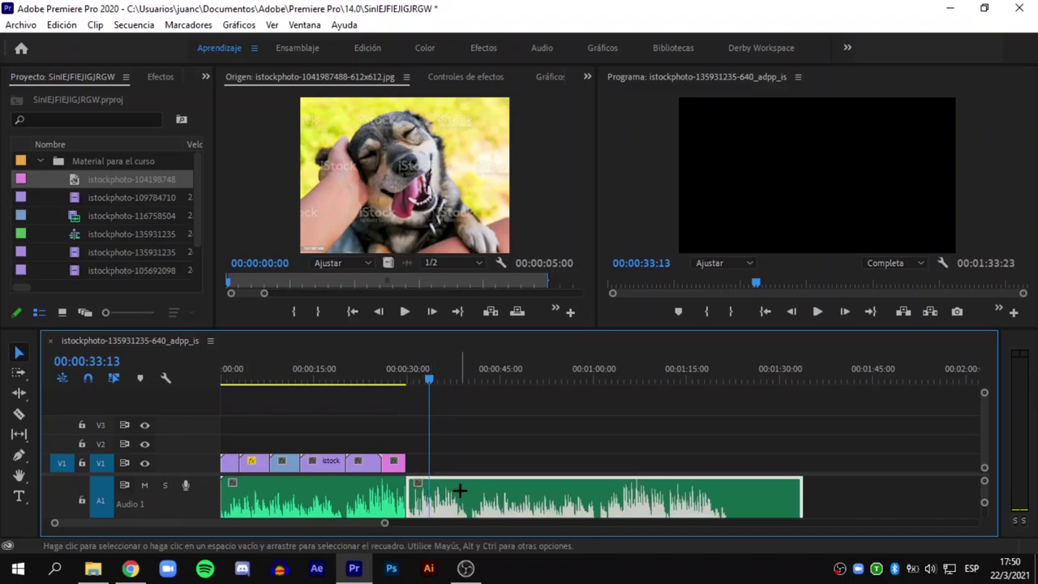
key(Delete)
mouse_move(427, 378)
mouse_down()
mouse_move(220, 438)
mouse_move(304, 440)
mouse_up()
key(space)
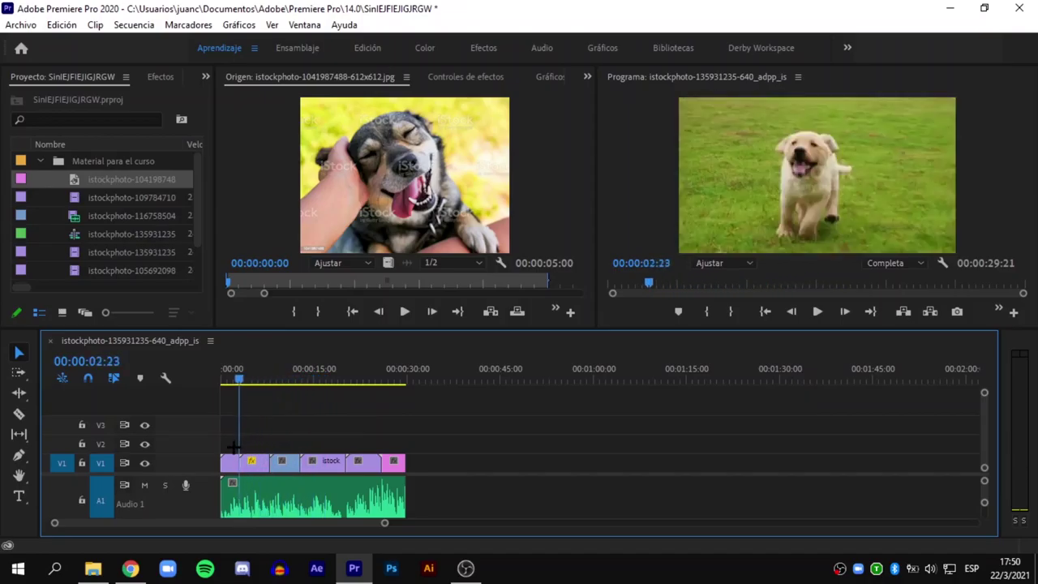
mouse_move(304, 441)
mouse_down()
mouse_move(322, 460)
mouse_move(387, 460)
mouse_move(379, 452)
mouse_up()
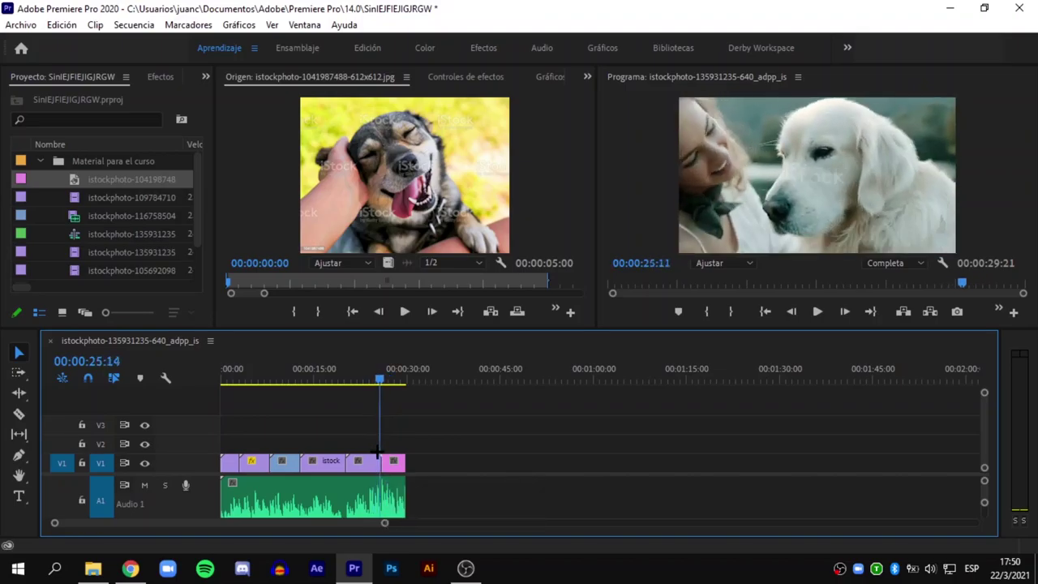